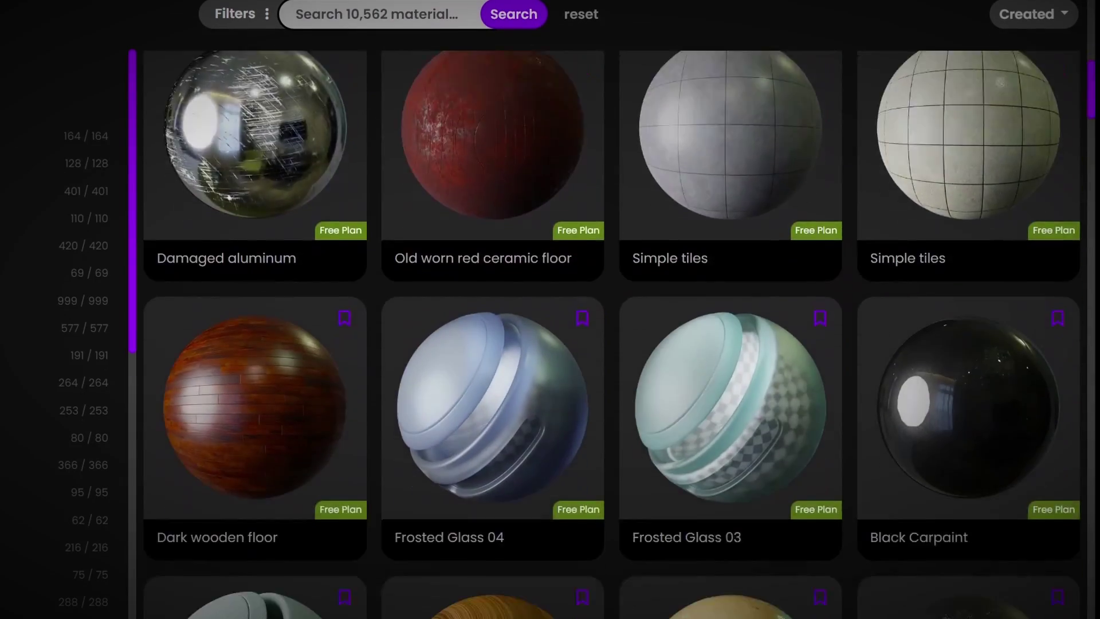
- Find the free Stone stairs asset in BlenderKit and place it in the scene
scroll(612, 334, "down", 10)
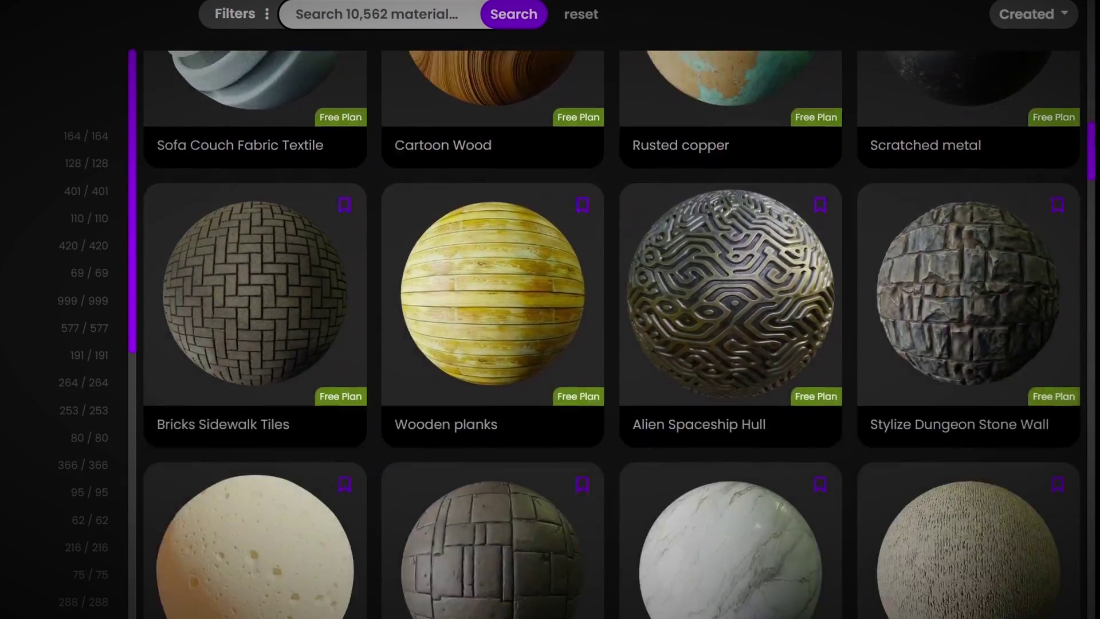
scroll(612, 334, "down", 10)
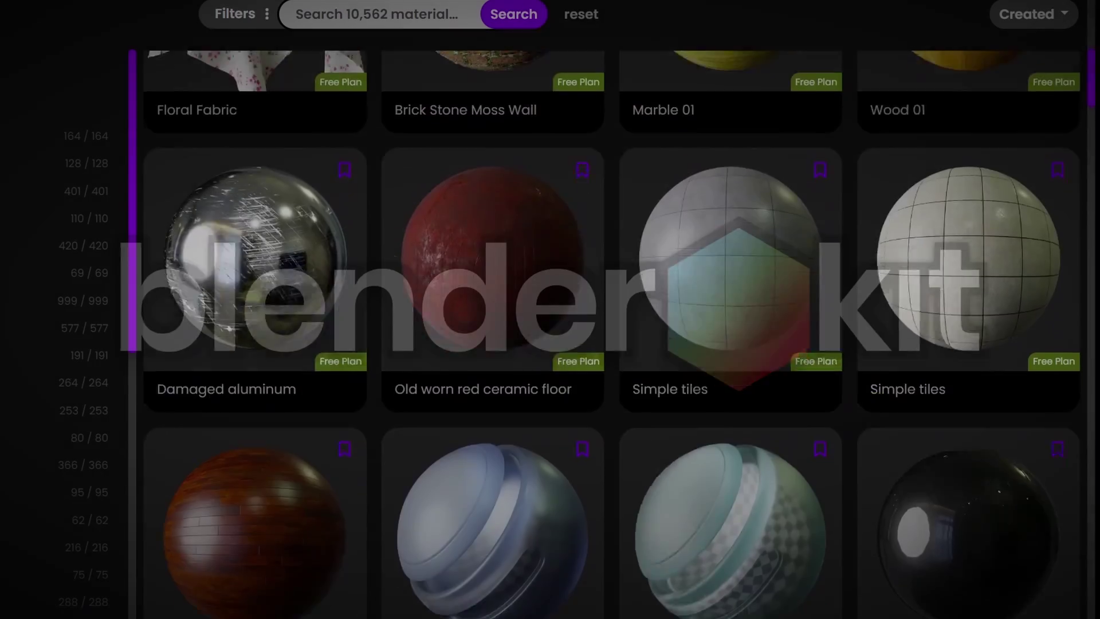
scroll(610, 320, "down", 7)
scroll(611, 321, "down", 10)
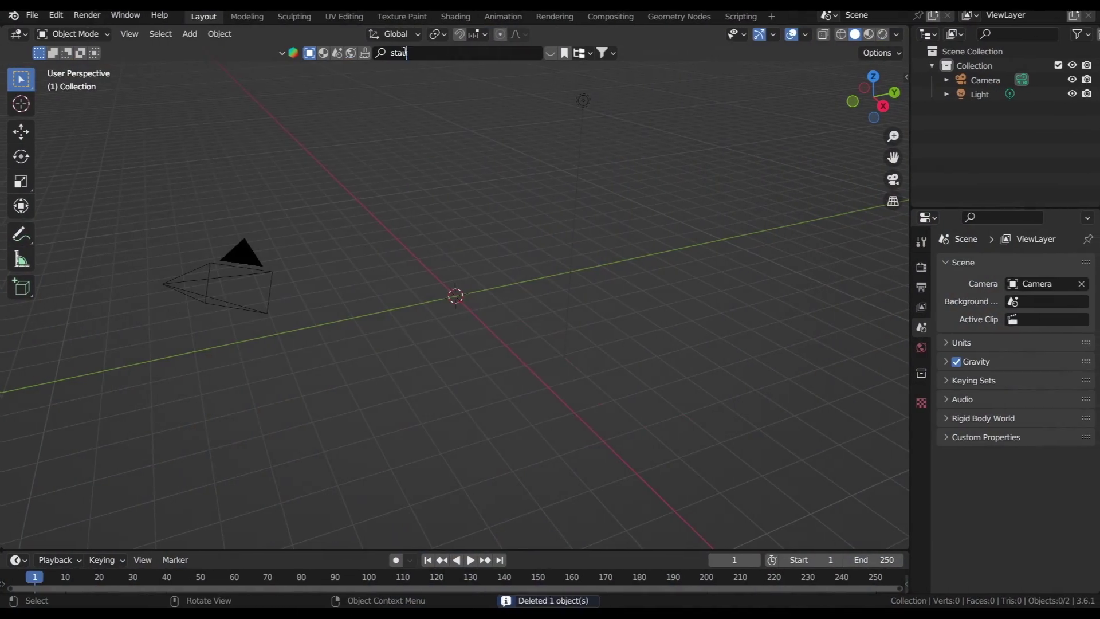
mouse_move(152, 132)
left_click(601, 53)
left_click(538, 111)
left_click_drag(641, 122, 450, 298)
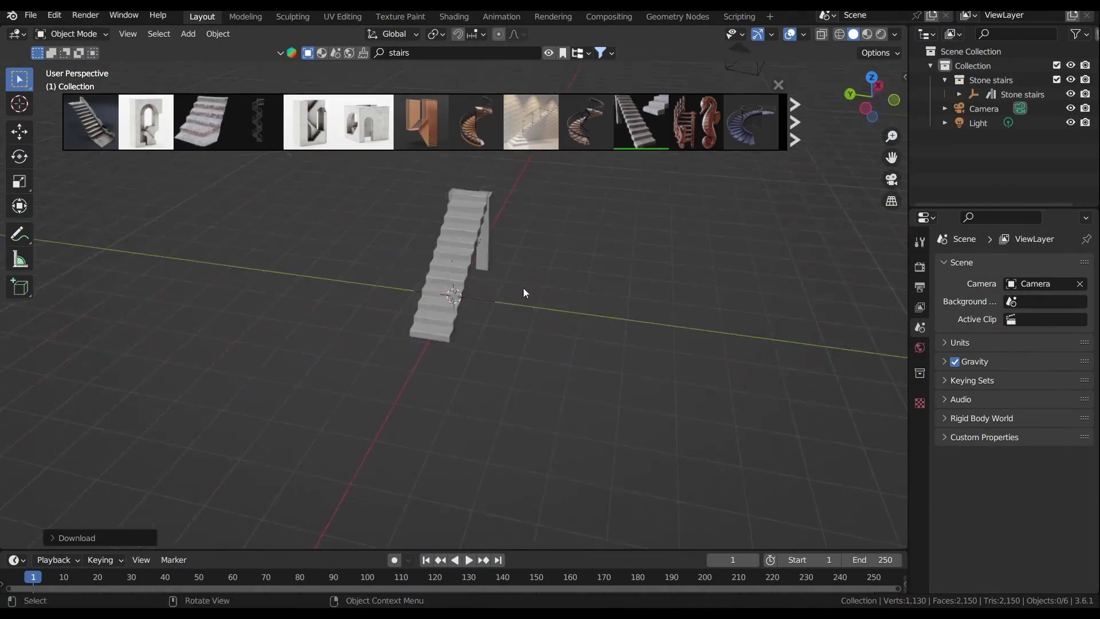
- Scale the stairs, clear their parent and delete the Stone stairs empty
key("s")
left_click(564, 511)
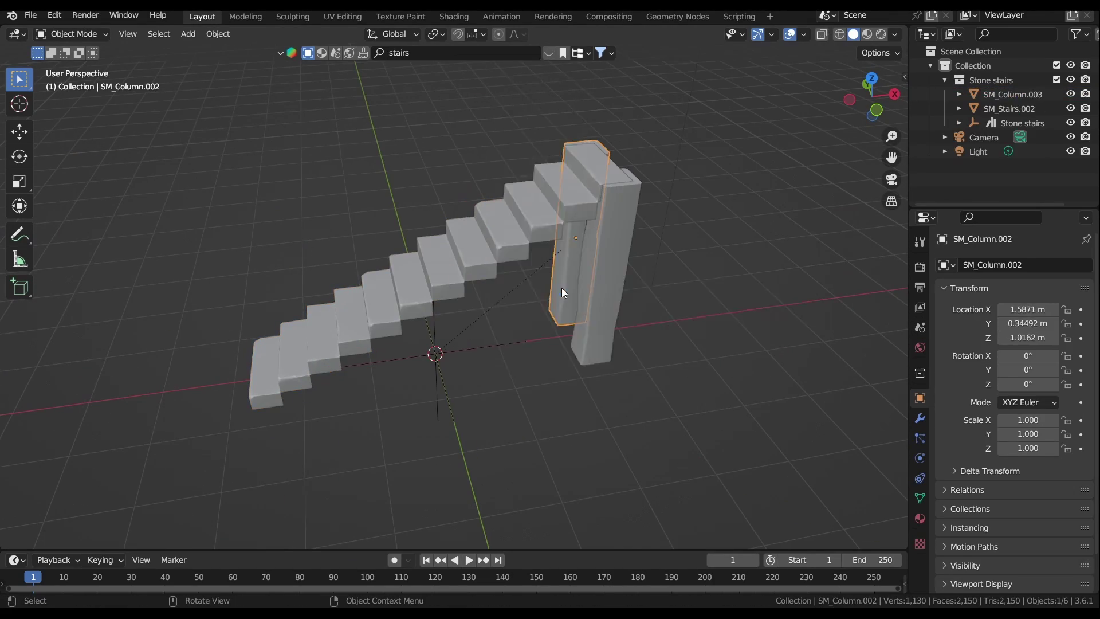
left_click(507, 342)
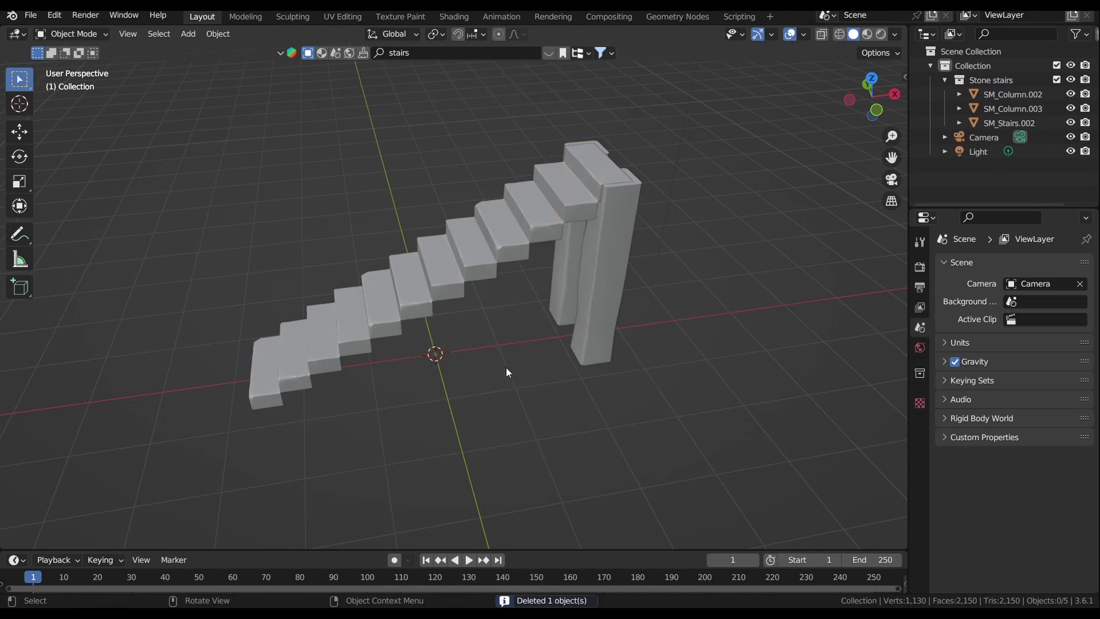
left_click(607, 350)
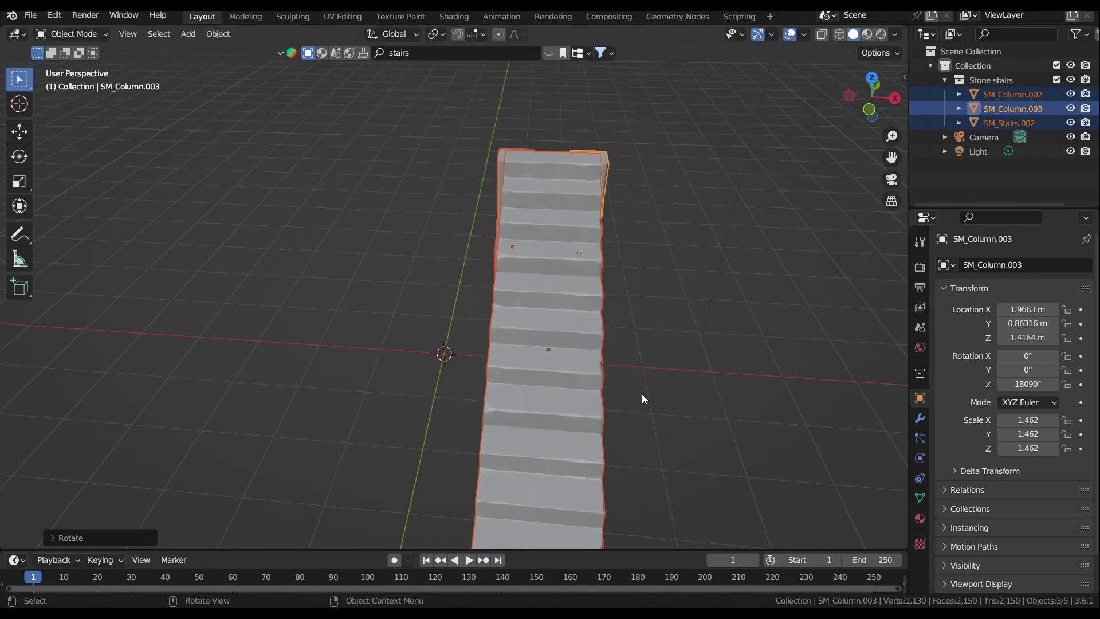
middle_click_drag(642, 393, 440, 344)
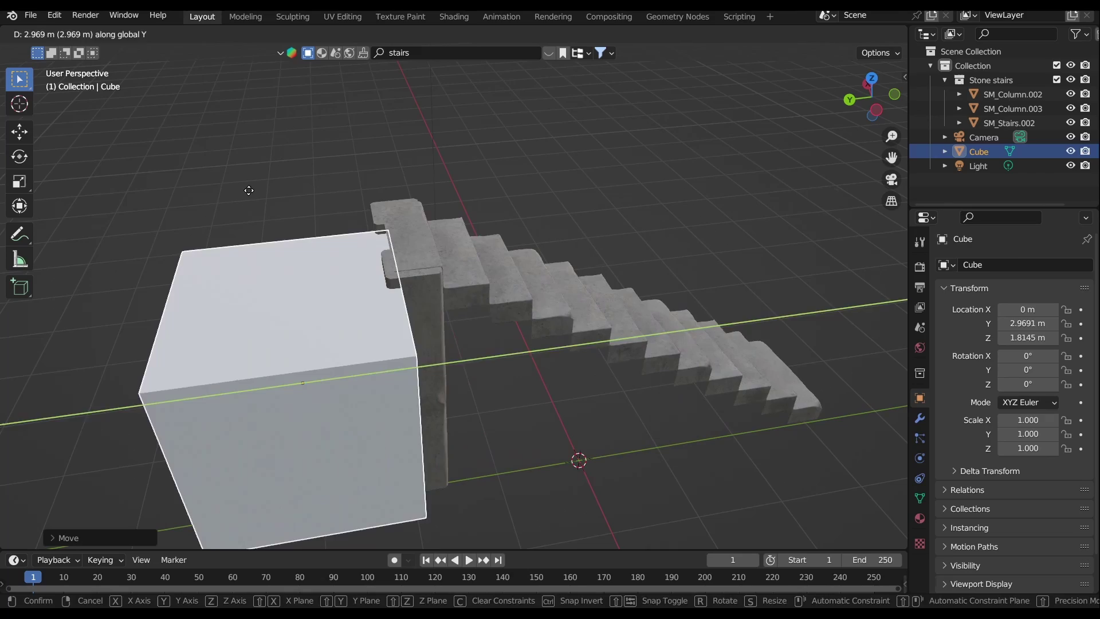
- Add a thin cube slab atop the stairs and link it the T_set_Stairs material
left_click(424, 324)
middle_click_drag(424, 324, 458, 261)
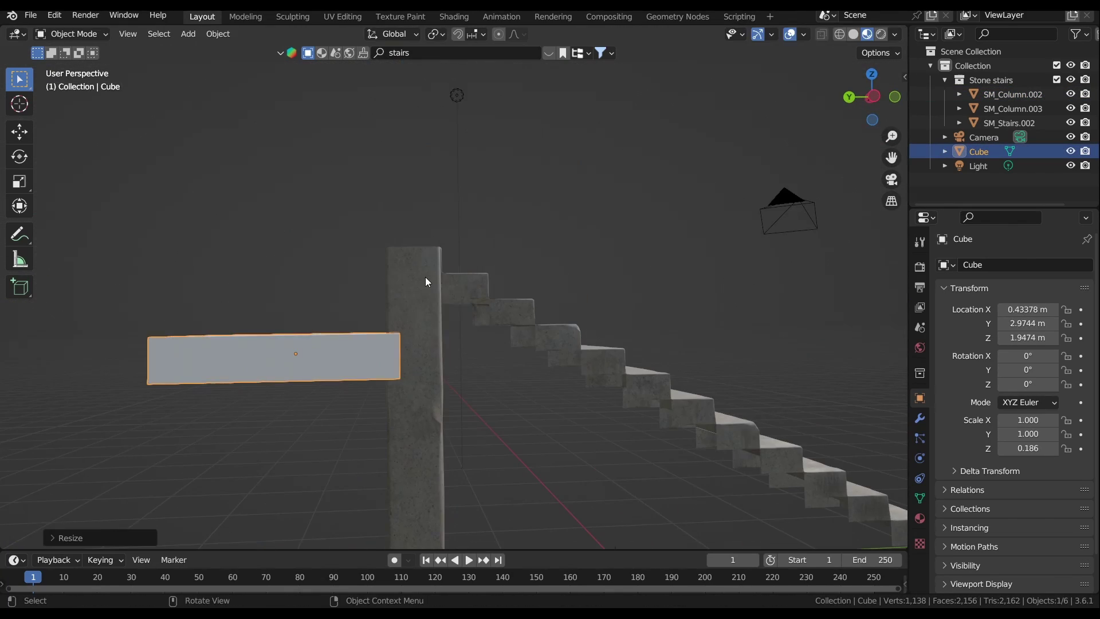
middle_click_drag(427, 278, 581, 299)
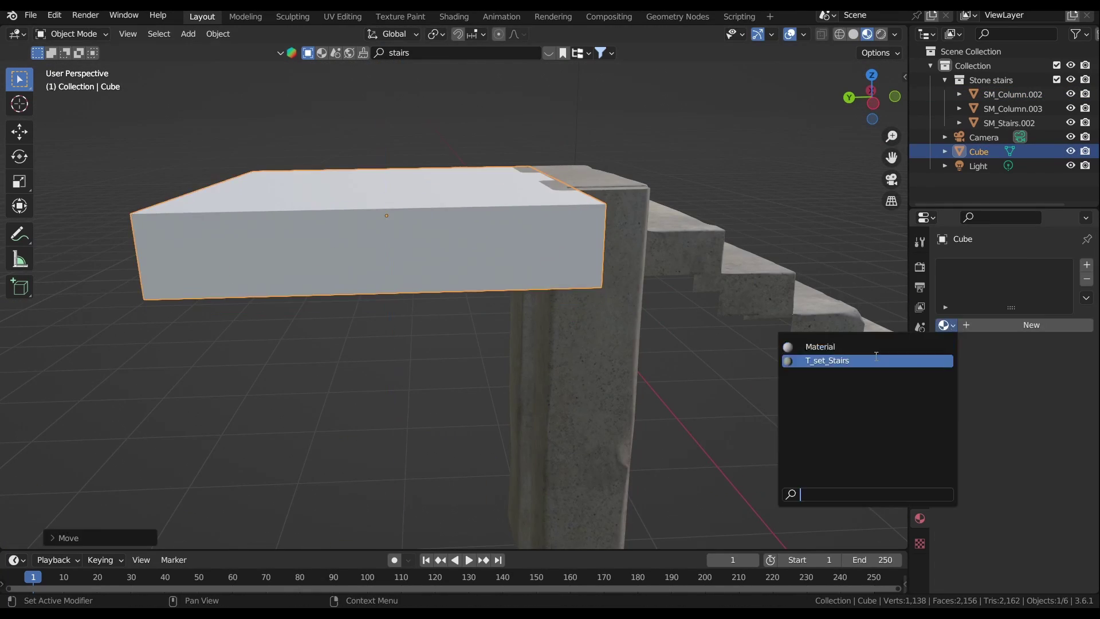
left_click(859, 361)
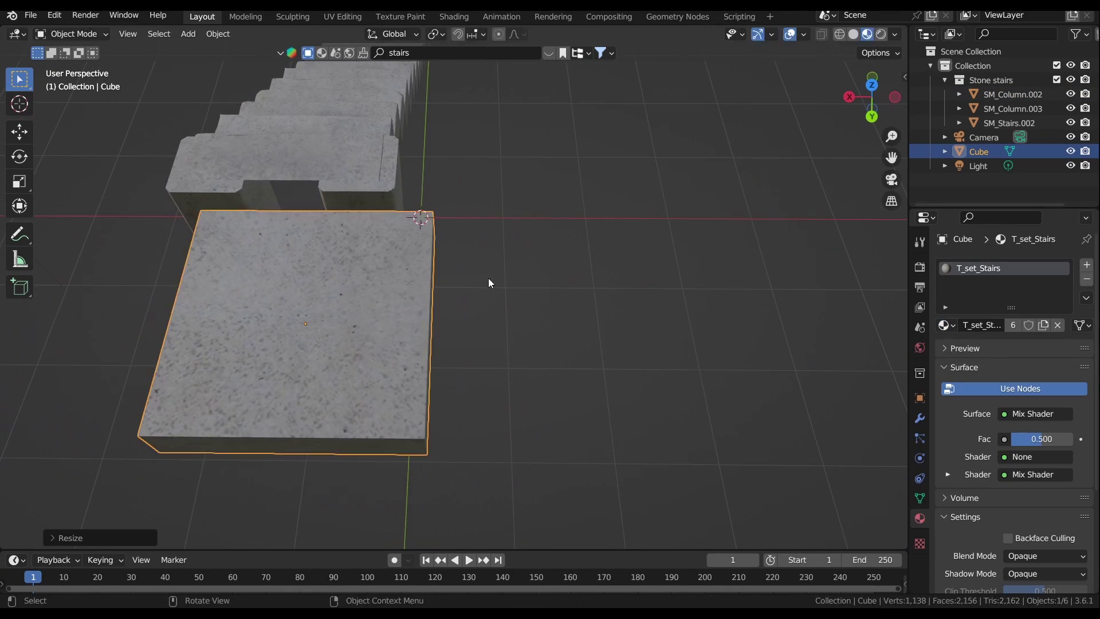
middle_click_drag(490, 283, 515, 240)
key("ctrl+l")
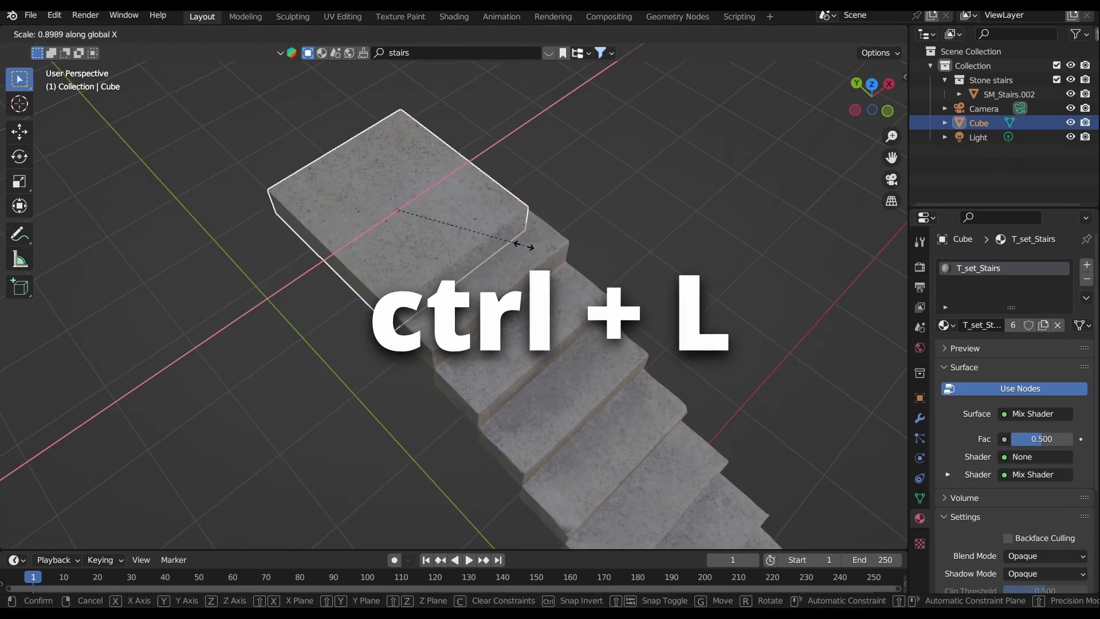
- Duplicate the landing slab along X and select the SM_Stairs.001 flight
key("shift+d")
key("x")
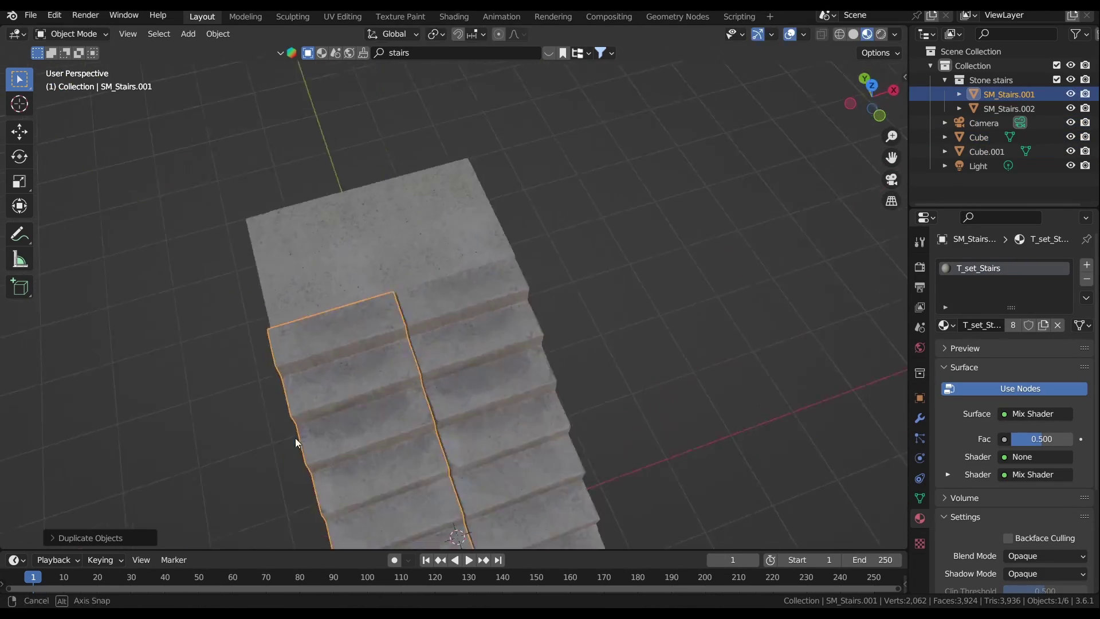
middle_click_drag(550, 298, 572, 252)
left_click(365, 261)
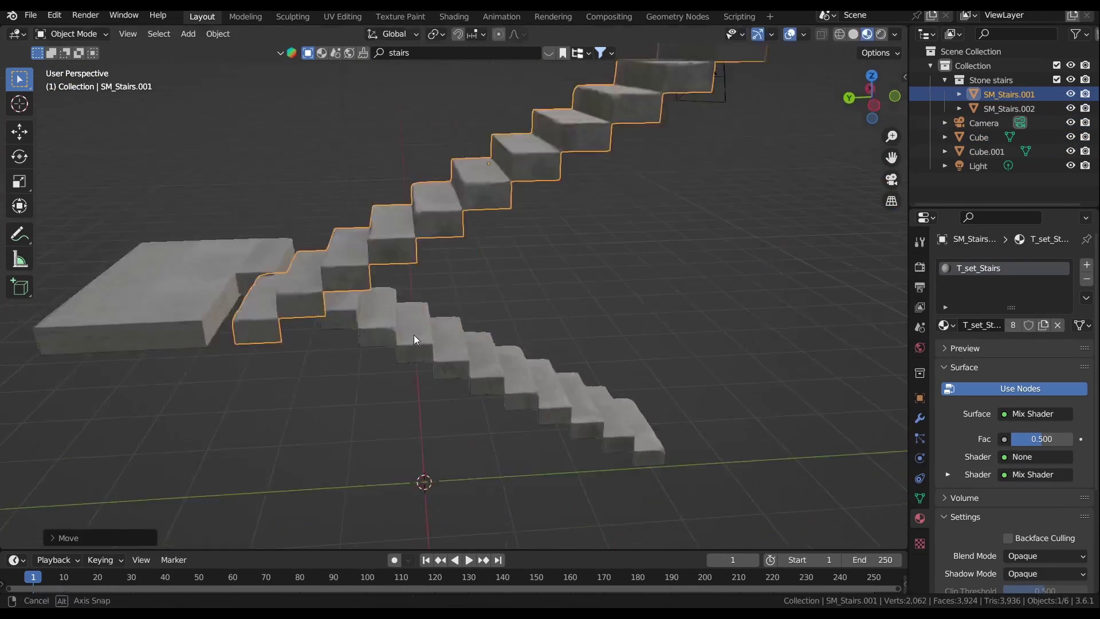
- Move the second stair flight along X into place
key("g")
key("x")
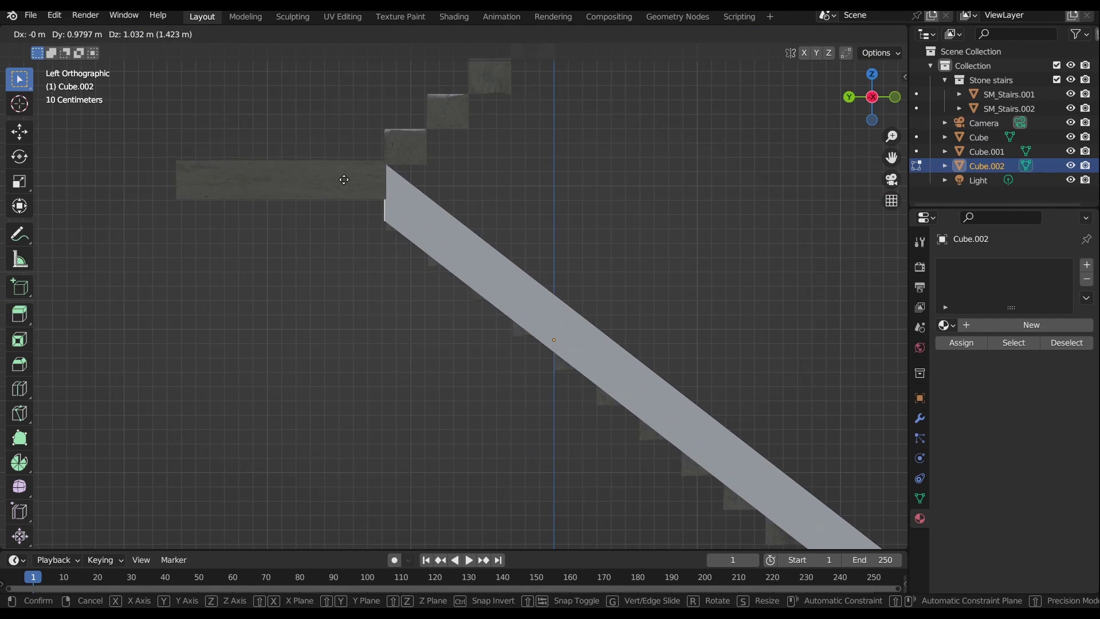
left_click(343, 180)
middle_click_drag(344, 179, 595, 165)
middle_click_drag(601, 224, 447, 246)
- Shift a railing face along X and separate a duplicate of it into its own object
left_click(447, 246)
key("g")
key("x")
left_click(454, 254)
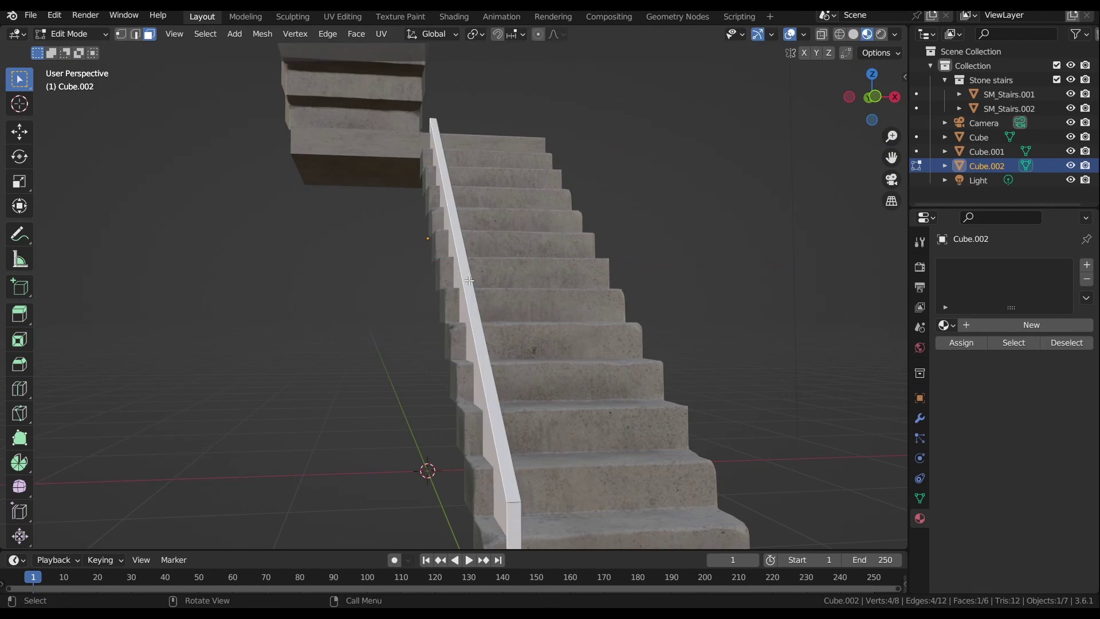
key("shift+d")
left_click(458, 290)
key("p")
left_click(459, 289)
middle_click_drag(458, 289, 478, 355)
- Loop-cut the railing and inset its long face
left_click(60, 481)
middle_click_drag(60, 481, 578, 417)
left_click(578, 417)
key("i")
left_click(578, 417)
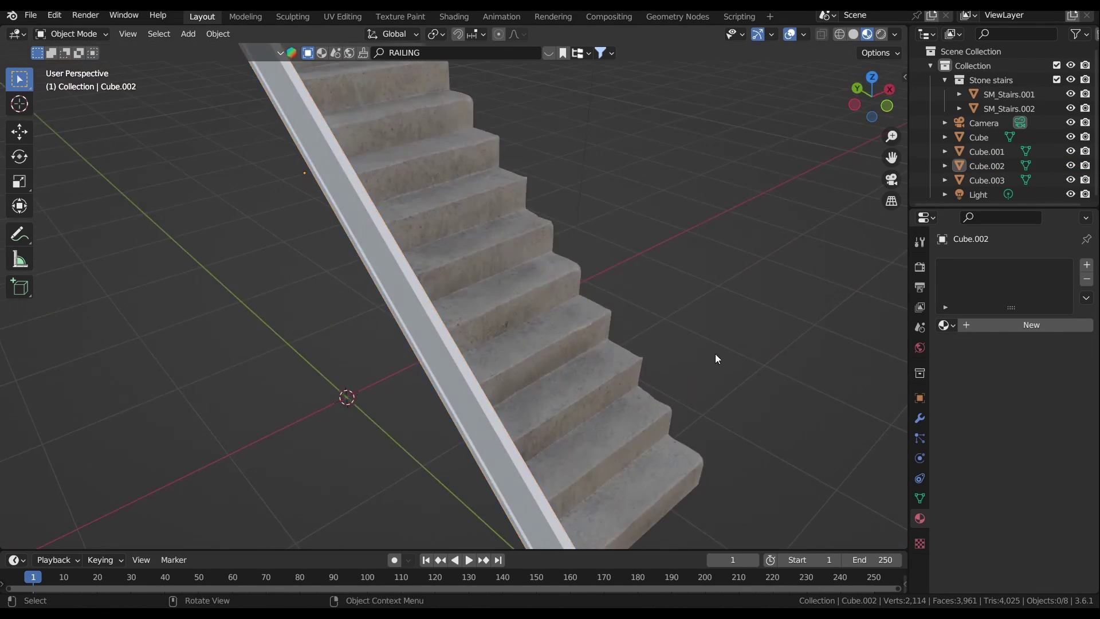
middle_click_drag(716, 358, 438, 351)
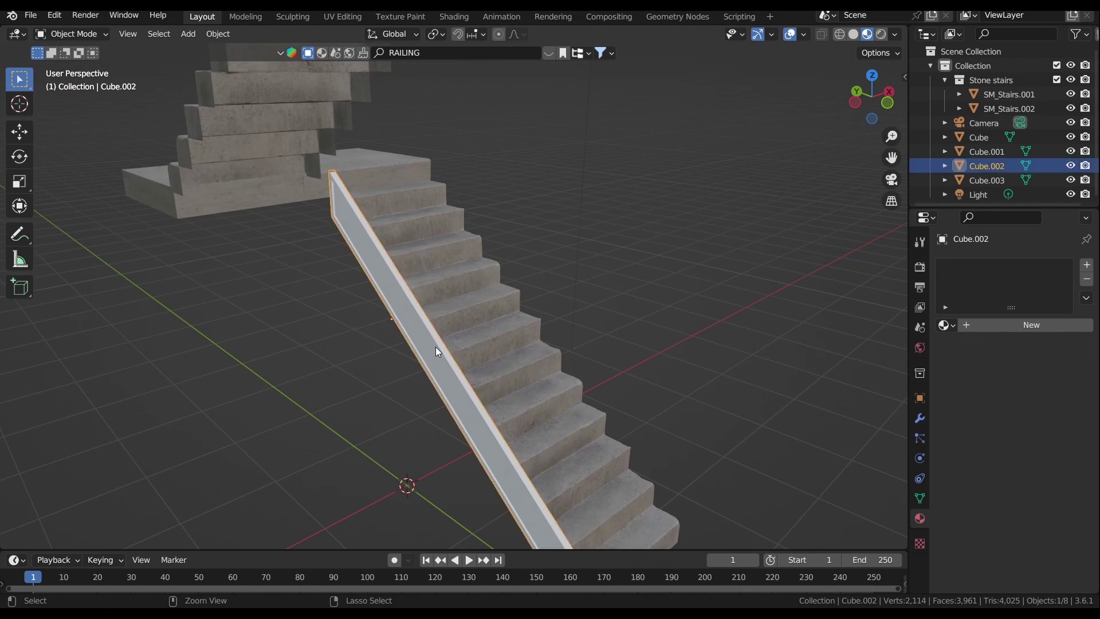
- Add a cube and scale it along Z into a tall post
key("shift+a")
left_click(493, 288)
middle_click_drag(492, 288, 405, 466)
key("s")
key("z")
left_click(363, 432)
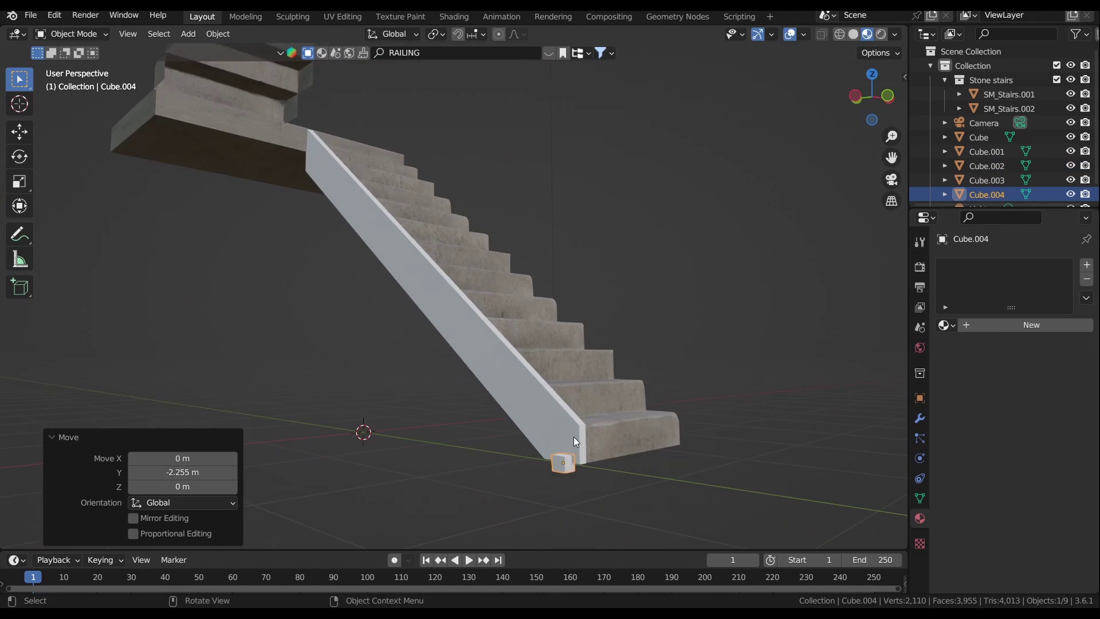
middle_click_drag(363, 432, 572, 320)
key("s")
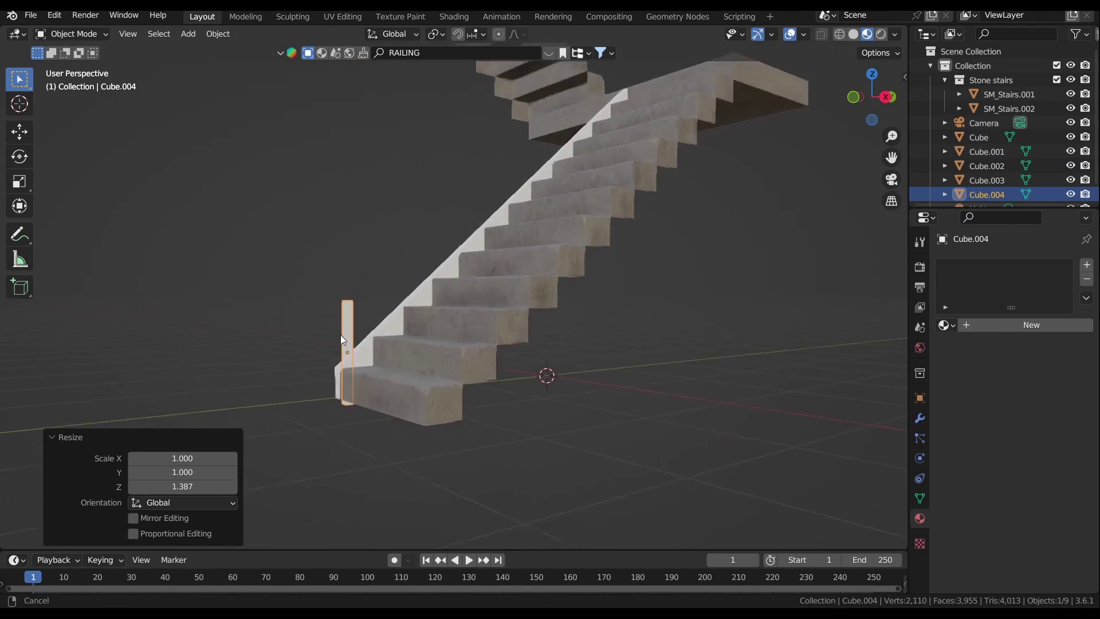
scroll(520, 340, "up", 3)
- Position the post along Y and raise it along Z onto the stairs
key("g")
key("x")
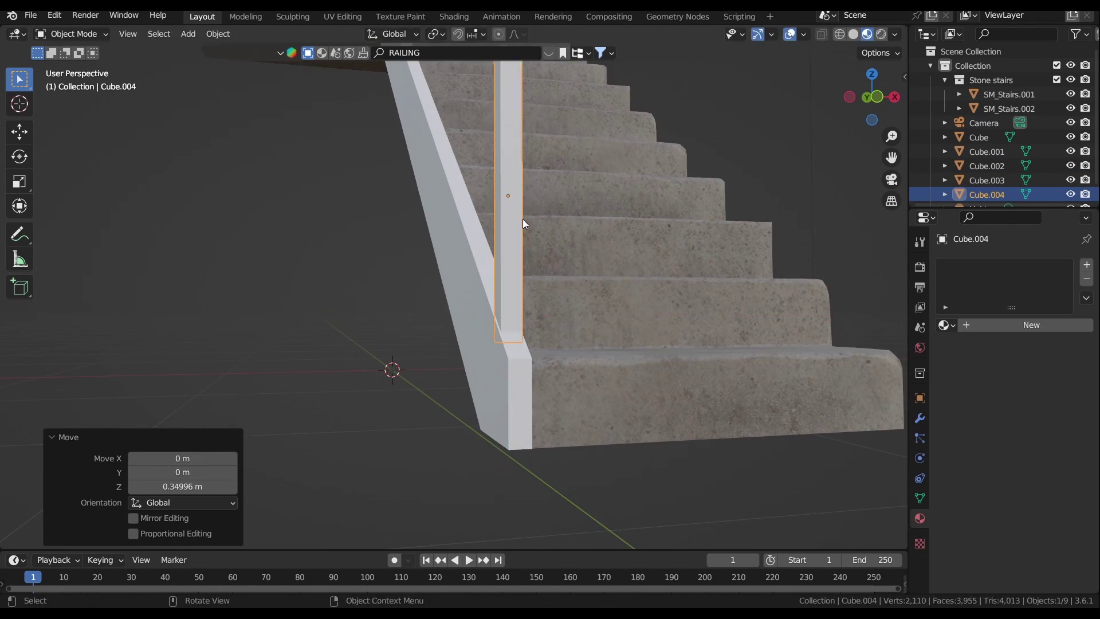
key("y")
left_click(668, 290)
middle_click_drag(668, 290, 561, 408)
key("g")
key("z")
left_click(658, 248)
scroll(658, 248, "down", 5)
scroll(356, 307, "up", 4)
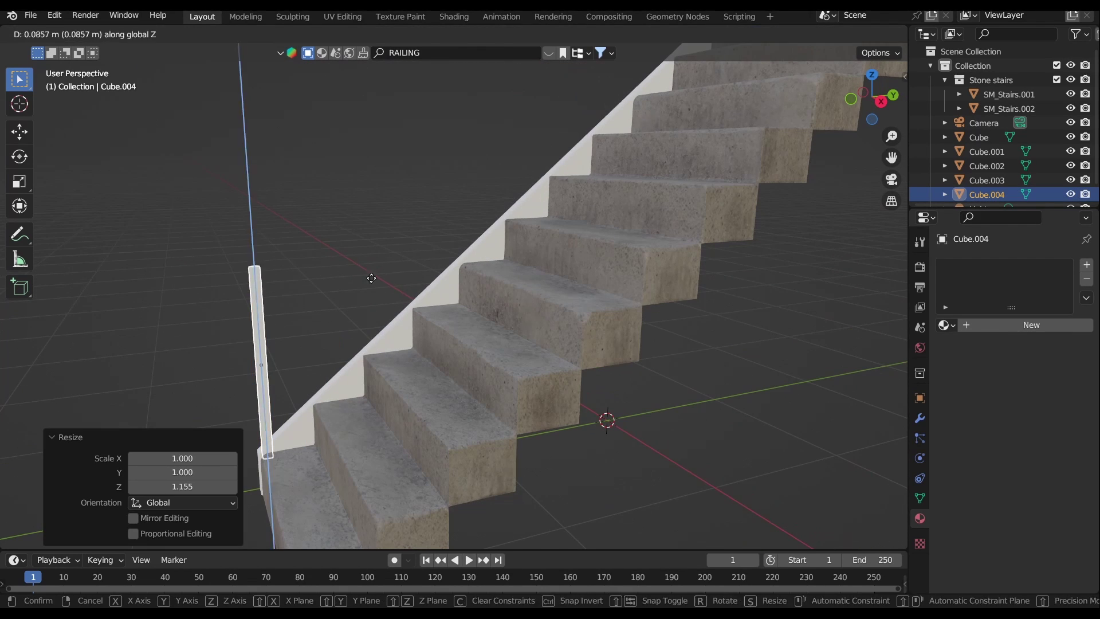
- Give the post an Array modifier with relative Y/Z offsets stepping copies up the stairs
left_click(1042, 371)
type("1.0")
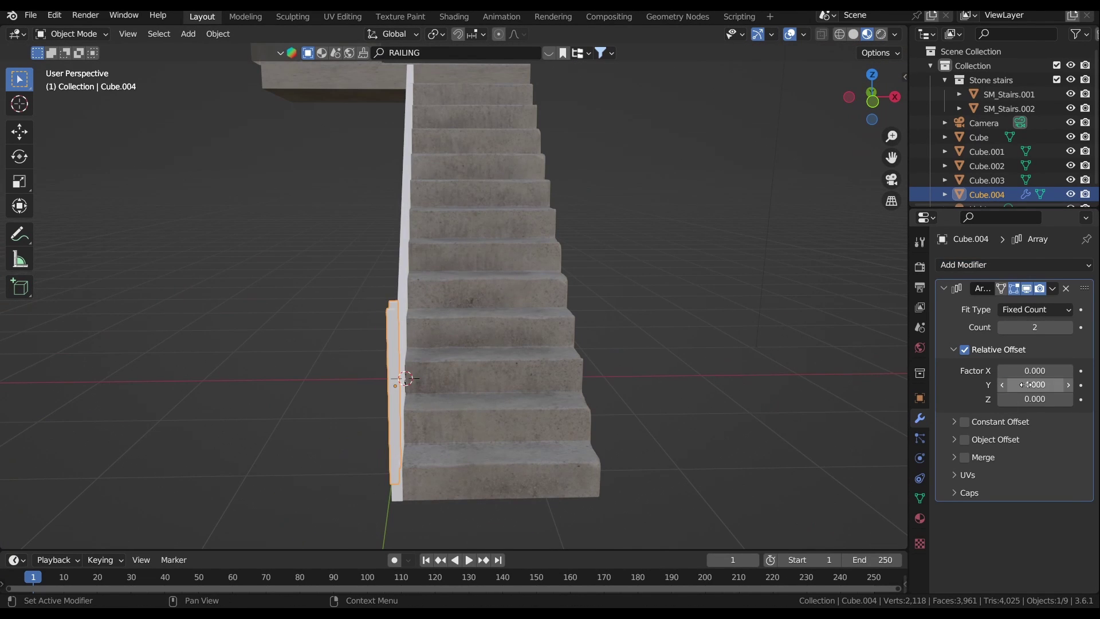
middle_click_drag(900, 401, 814, 367)
left_click_drag(1035, 399, 1017, 399)
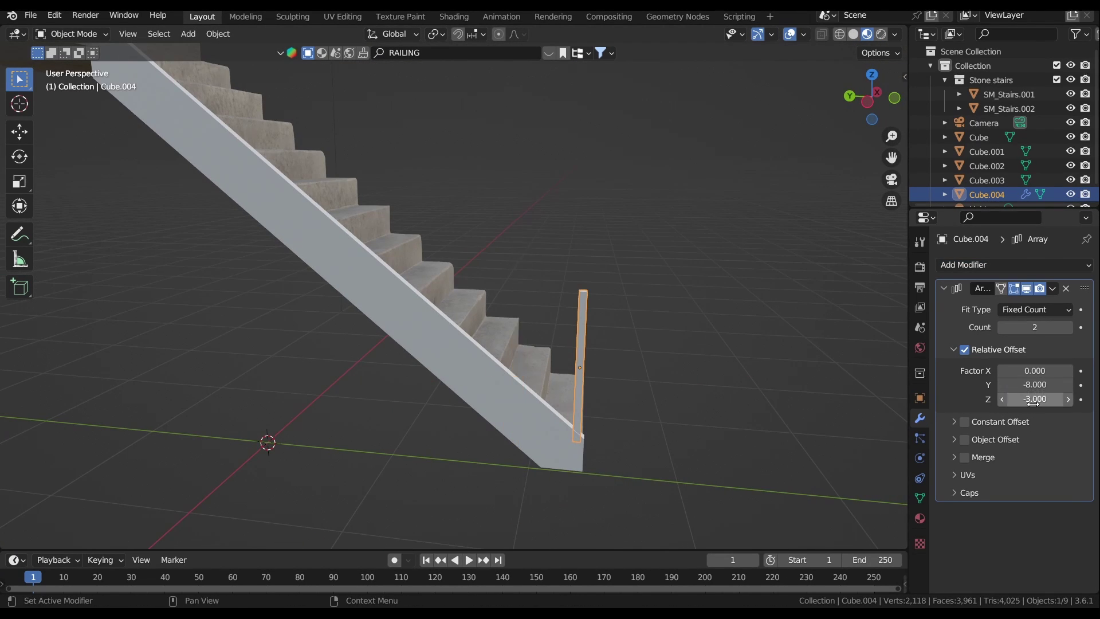
left_click_drag(1031, 325, 1049, 325)
scroll(511, 263, "down", 3)
middle_click_drag(510, 263, 659, 401)
left_click(1034, 385)
key("BackSpace")
key("shift+a")
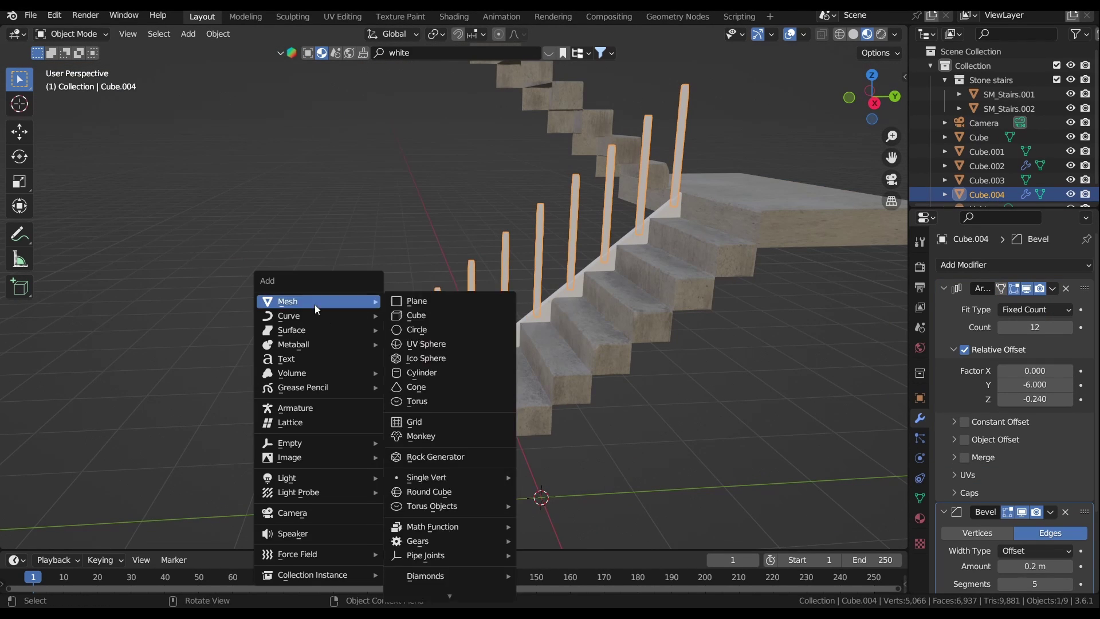
- Add a Bezier curve and give it a 0.05 m bevel for the handrail
mouse_move(304, 314)
left_click(426, 28)
left_click(919, 478)
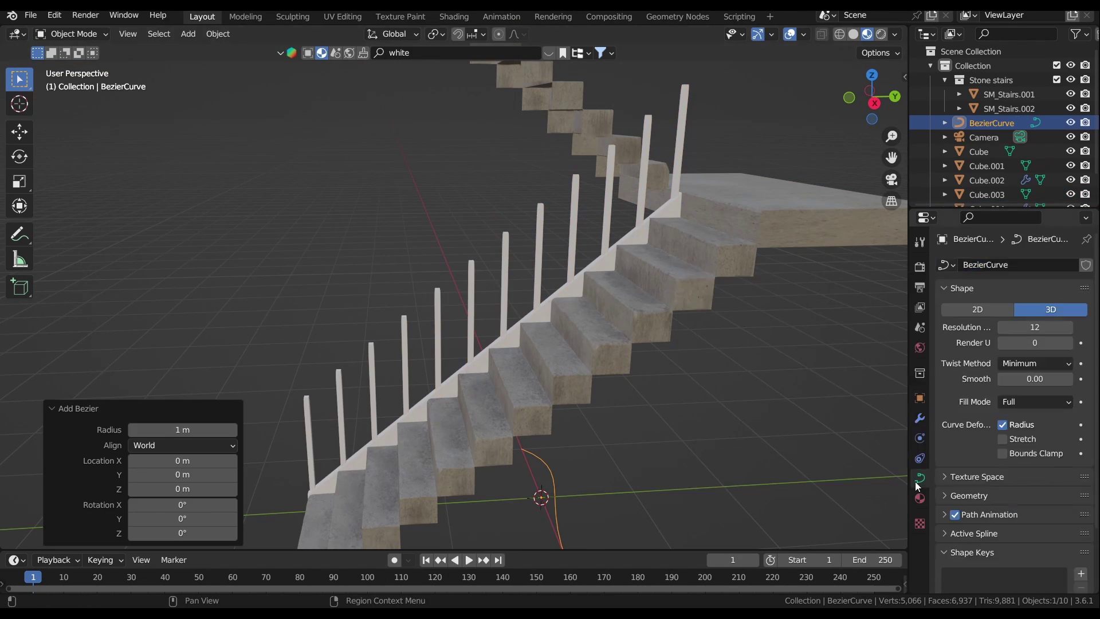
left_click(962, 488)
scroll(1008, 401, "down", 5)
key("Tab")
middle_click_drag(401, 344, 390, 466)
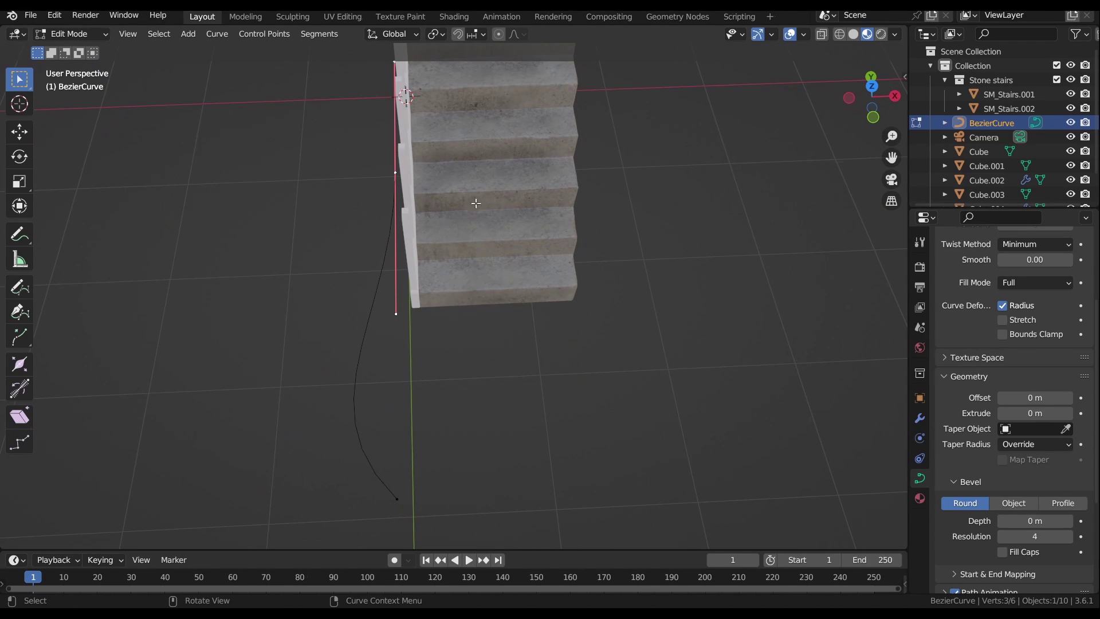
- Rotate the curve around Z and move it above the balusters
left_click(920, 398)
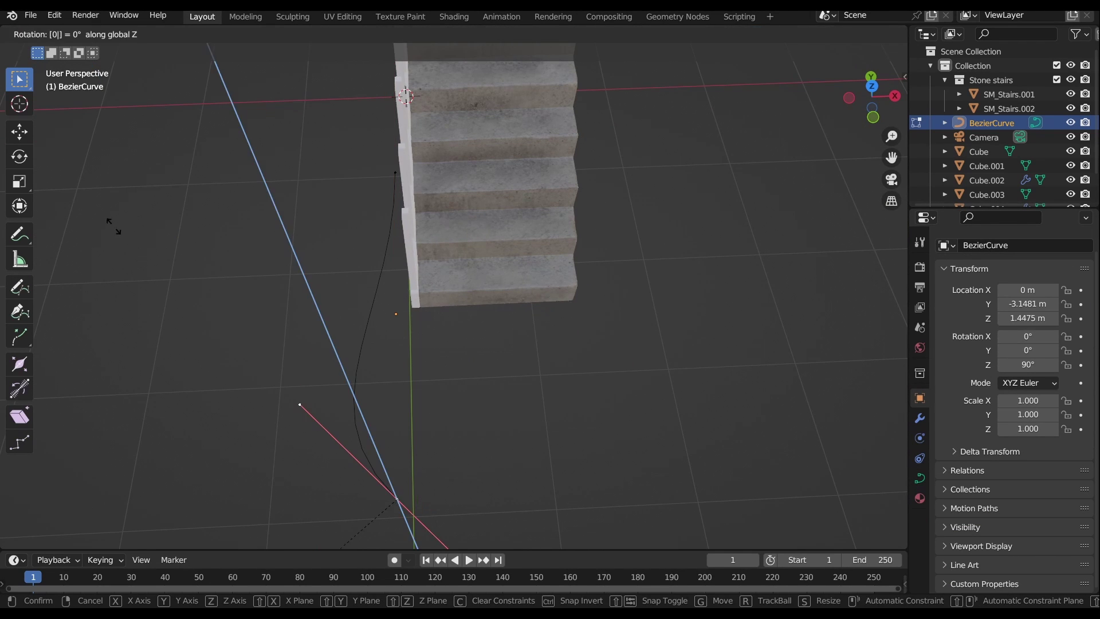
key("Return")
key("Tab")
key("KP_3")
key("r")
key("z")
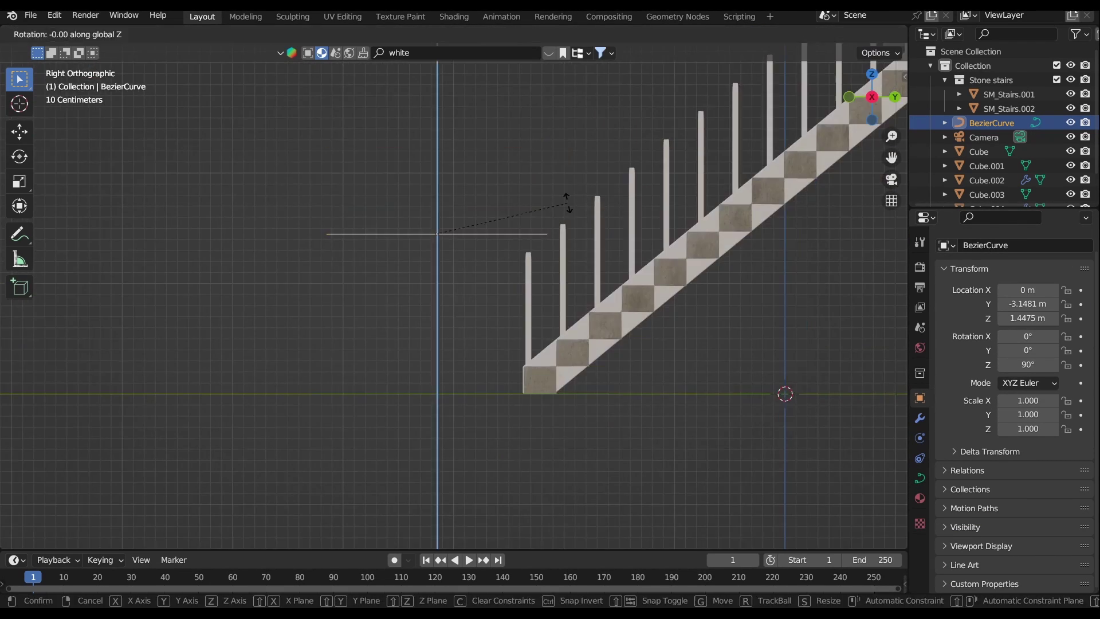
key("Return")
middle_click_drag(567, 306, 395, 400, "shift")
key("g")
key("z")
key("z")
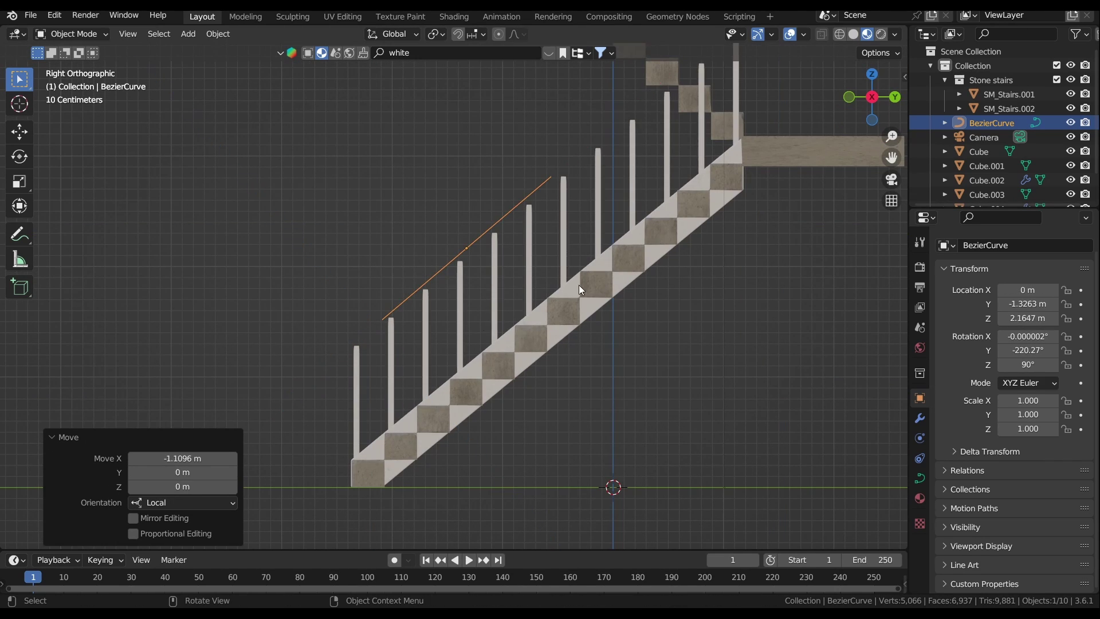
- Move the curve points along X to extend the handrail along the stair slope
key("Tab")
key("g")
key("x")
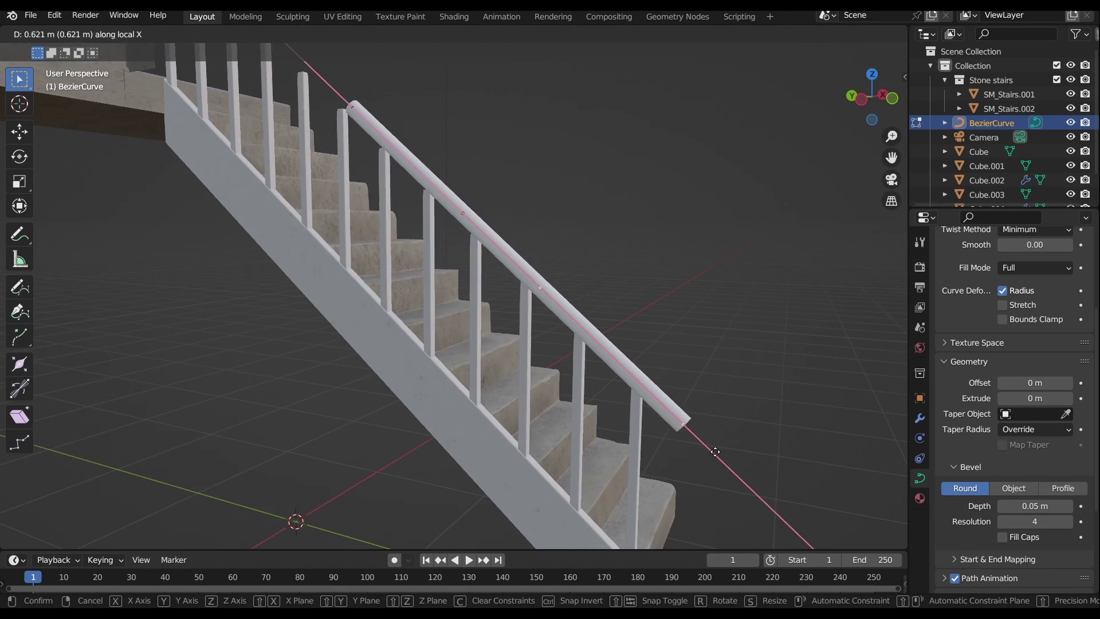
key("Return")
middle_click_drag(435, 252, 516, 246)
key("Tab")
- Adjust the handrail's rotation around X in the side orthographic view
key("KP_3")
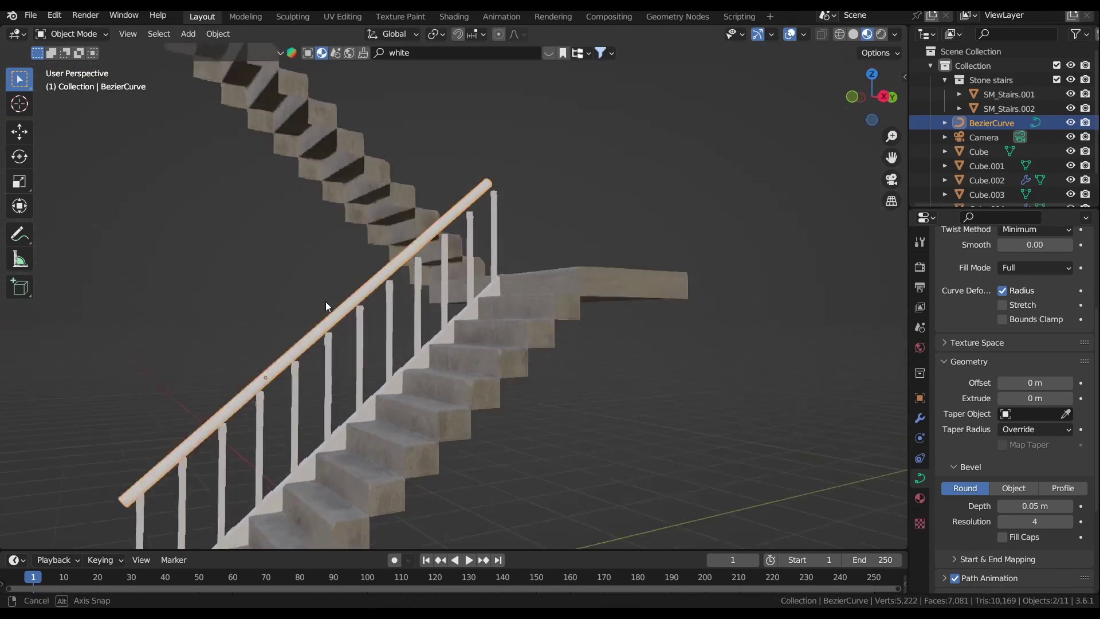
scroll(260, 269, "up", 1)
middle_click_drag(260, 268, 459, 218, "shift")
key("r")
key("x")
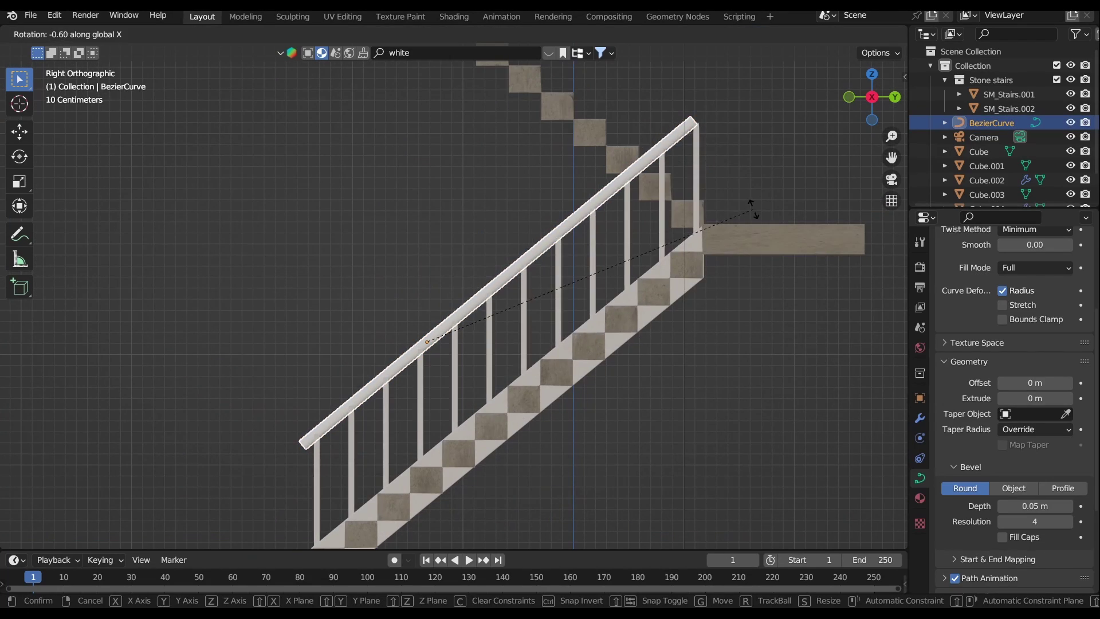
right_click(755, 209)
middle_click_drag(755, 210, 338, 246)
- Duplicate the stringer and balusters and turn the copy 180° around Z
left_click(355, 284)
key("shift+d")
left_click(500, 245)
key("KP_3")
key("r")
key("z")
key("1")
key("8")
key("0")
key("Return")
- Lower the copied railing along Z onto the next stair flight
scroll(561, 189, "up", 2)
middle_click_drag(560, 189, 646, 356, "shift")
key("g")
key("z")
left_click(542, 409)
key("g")
key("x")
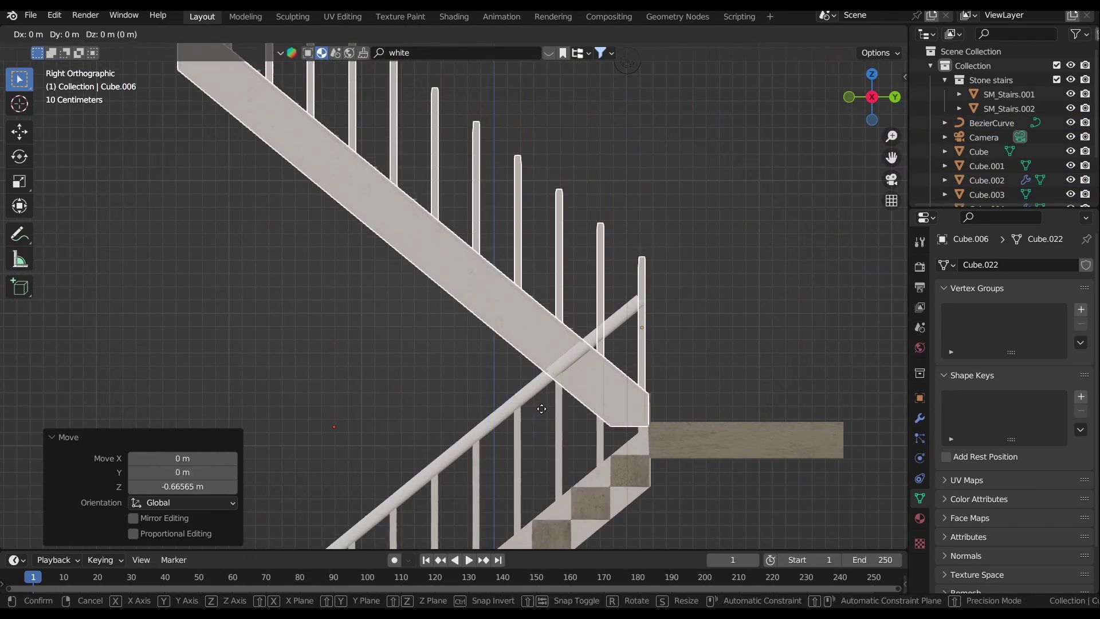
right_click(542, 408)
middle_click_drag(541, 408, 607, 317)
scroll(552, 298, "down", 2)
- Add a cube at the landing, scale it into a tall wall and slide it along X
key("shift+a")
mouse_move(533, 325)
left_click(636, 307)
key("s")
left_click(525, 312)
key("s")
key("x")
left_click(607, 317)
scroll(438, 235, "up", 3)
key("g")
key("x")
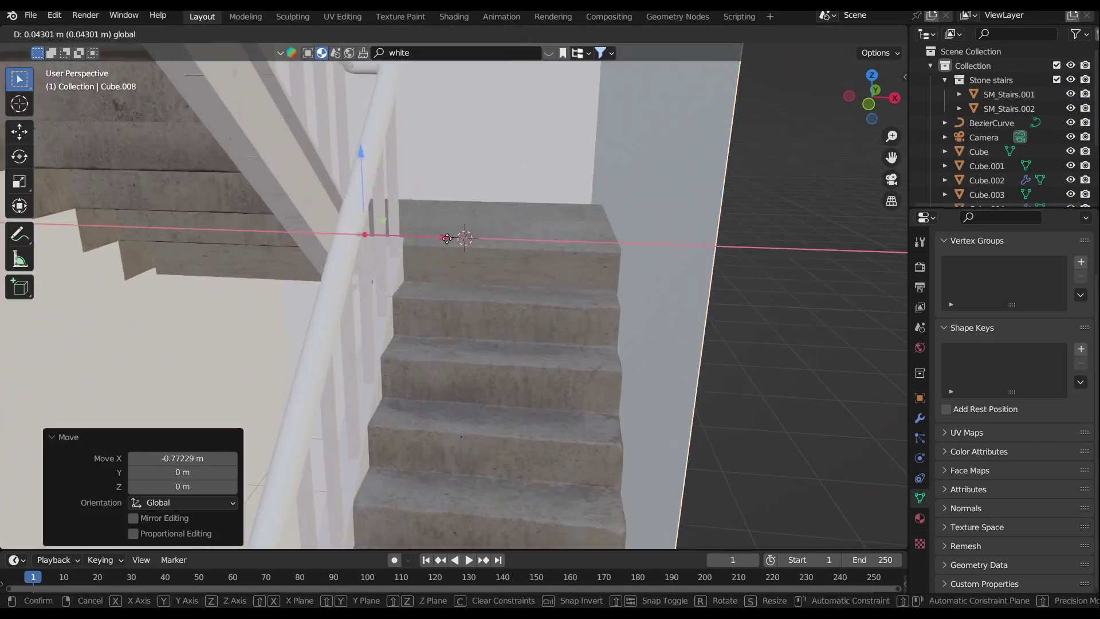
left_click(439, 235)
- Raise the floor plane under the stairs slightly and shift it sideways
middle_click_drag(637, 275, 619, 289)
left_click(619, 289)
left_click(659, 340)
middle_click_drag(658, 339, 514, 380)
left_click(652, 319)
- Move the landing slab along the Y axis into its new position
left_click(653, 319)
scroll(514, 380, "down", 5)
left_click(467, 307)
scroll(467, 307, "up", 5)
key("g")
key("y")
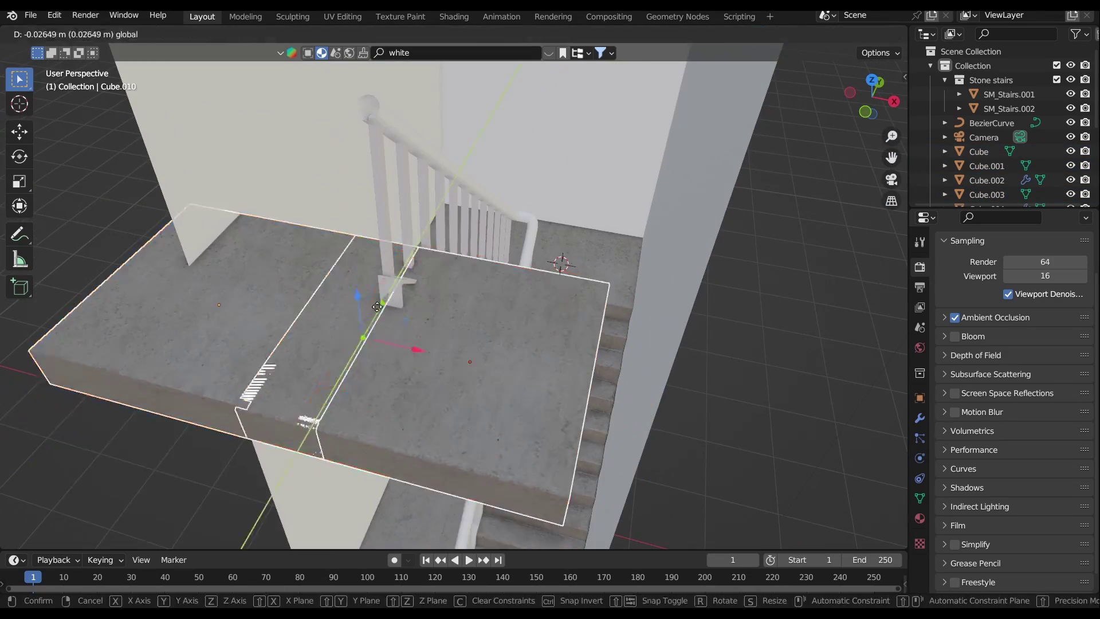
left_click(339, 367)
middle_click_drag(339, 368, 524, 418)
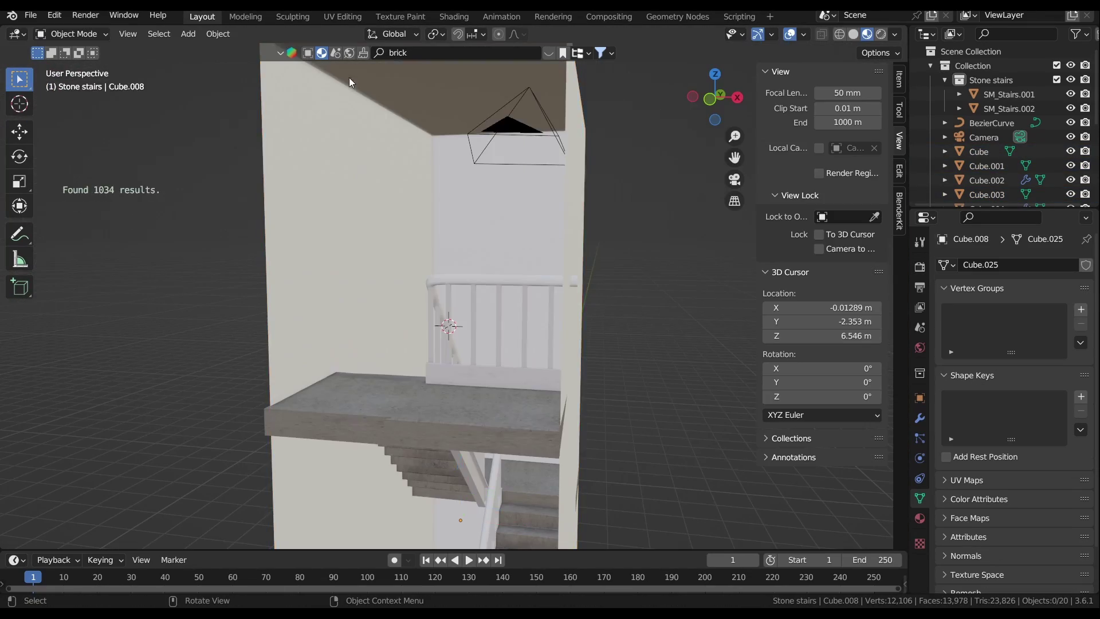
- Apply the BlenderKit Bricks material to the stairwell walls
mouse_move(360, 135)
left_click_drag(359, 135, 307, 271)
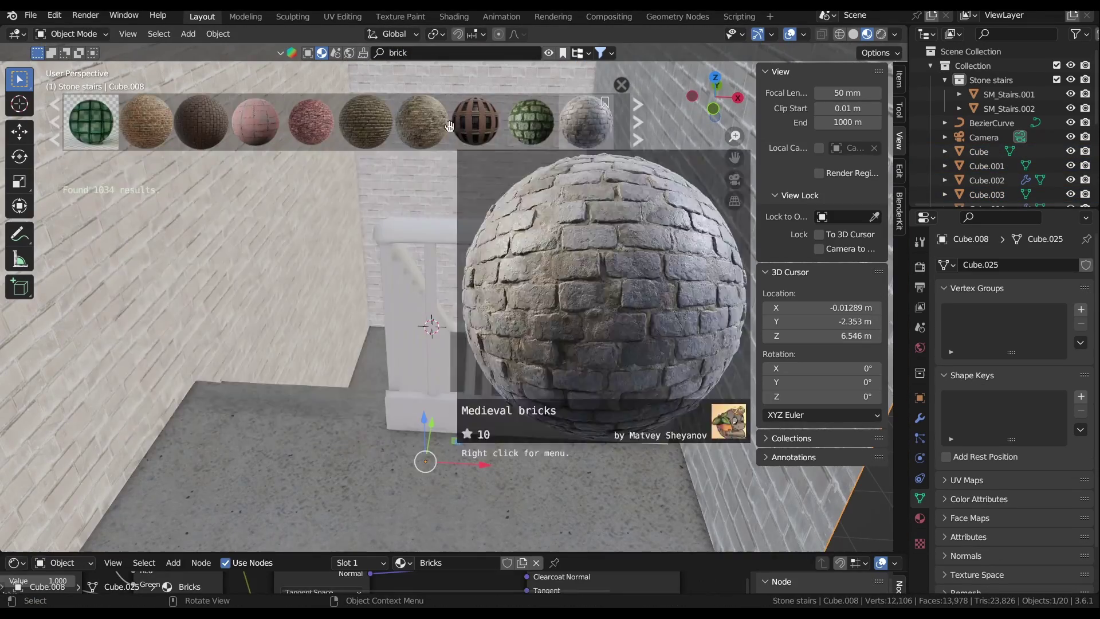
mouse_move(147, 125)
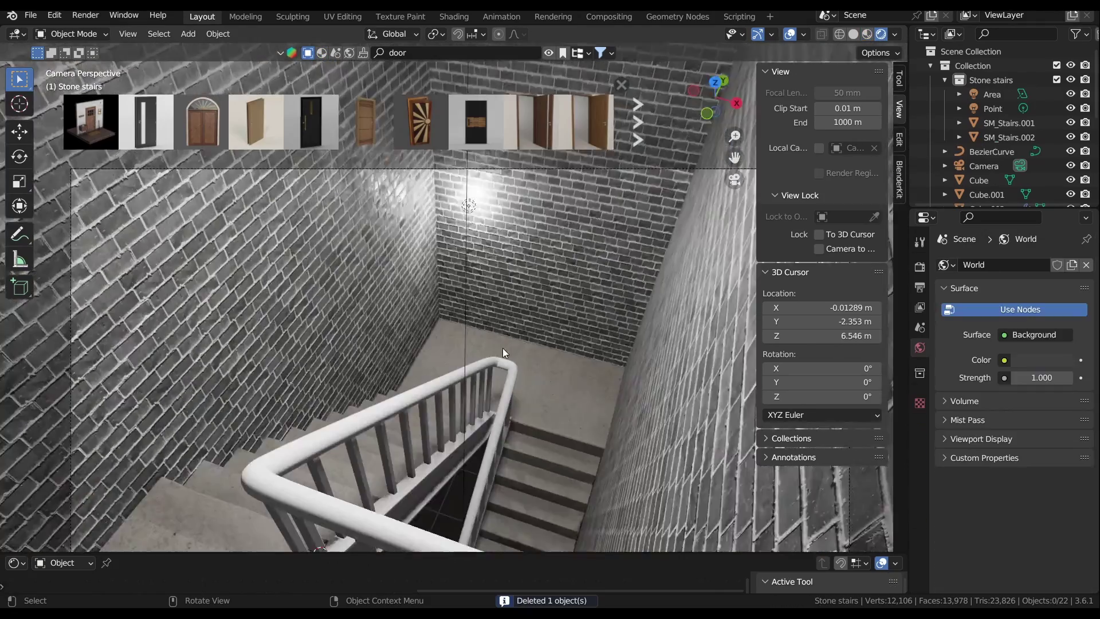
- Place the lamp-housing cube on the wall, add edge loops, and inset its face pushed in along Y
key("g")
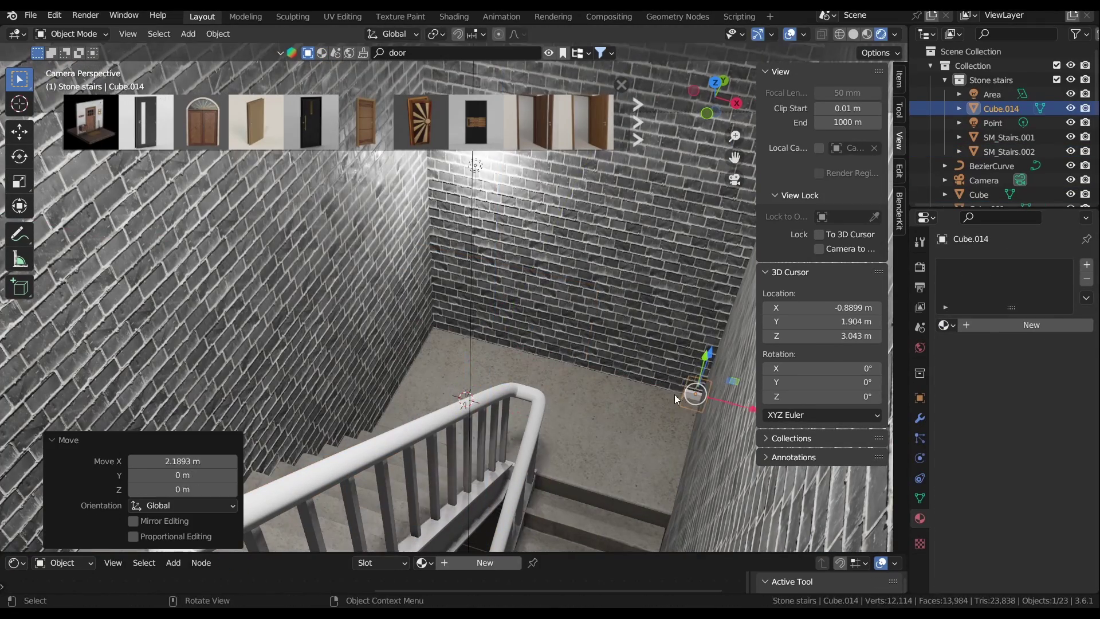
left_click_drag(321, 281, 323, 279)
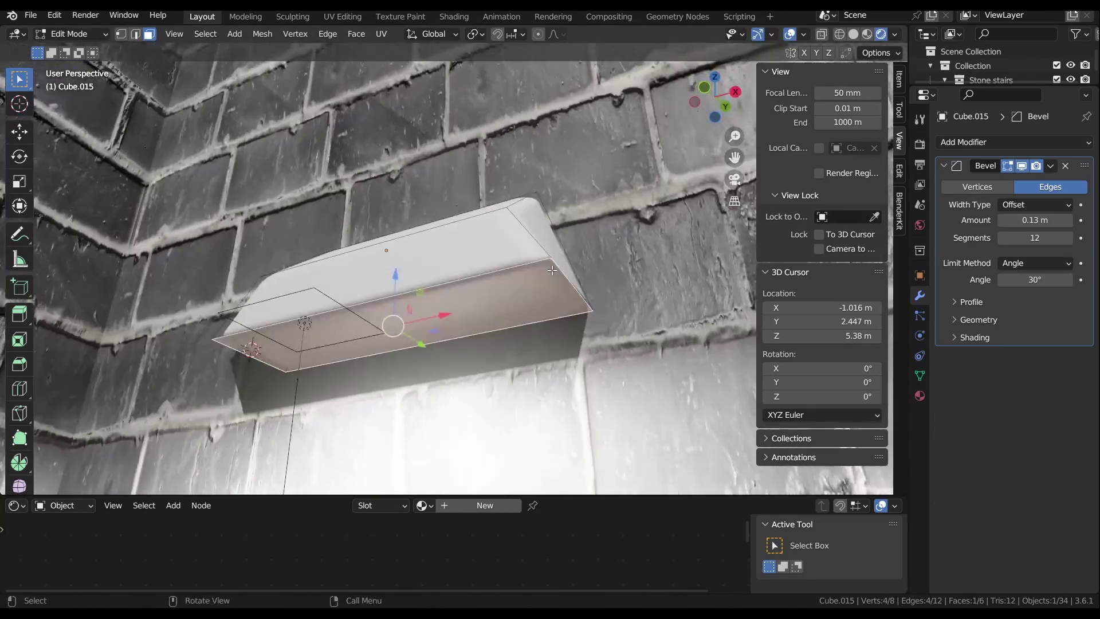
key("i")
left_click(521, 281)
key("g")
key("y")
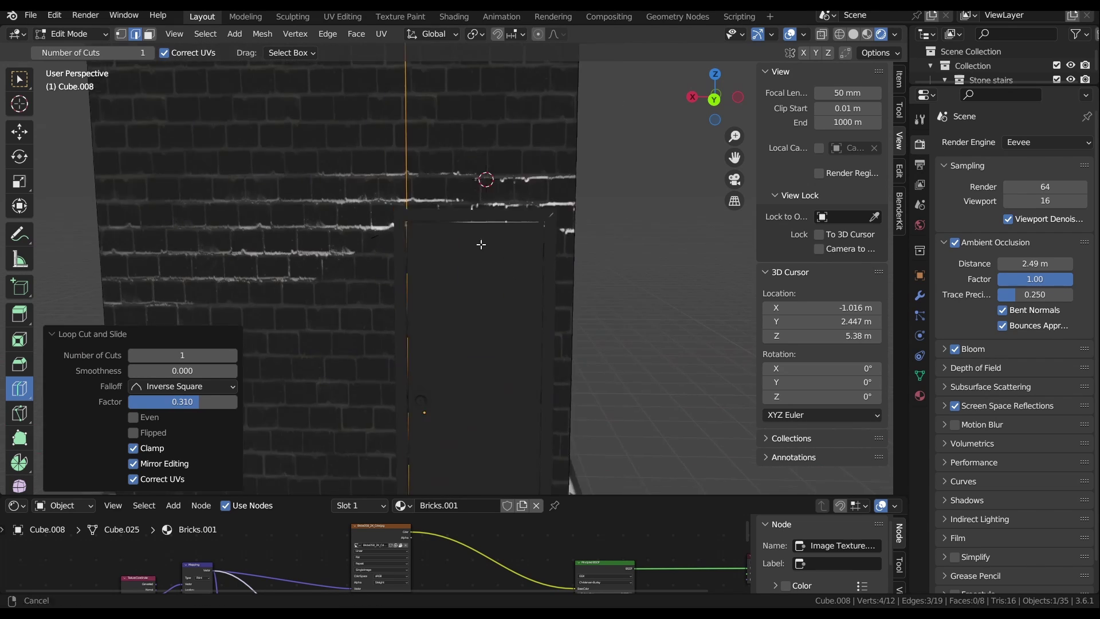
scroll(480, 244, "down", 5)
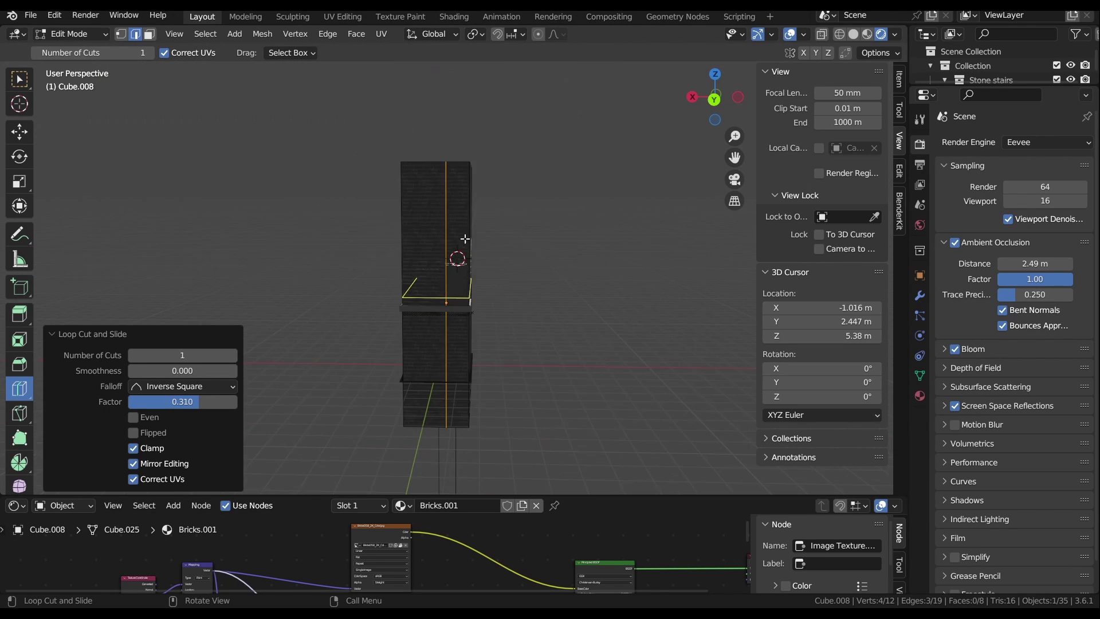
left_click_drag(417, 101, 424, 99)
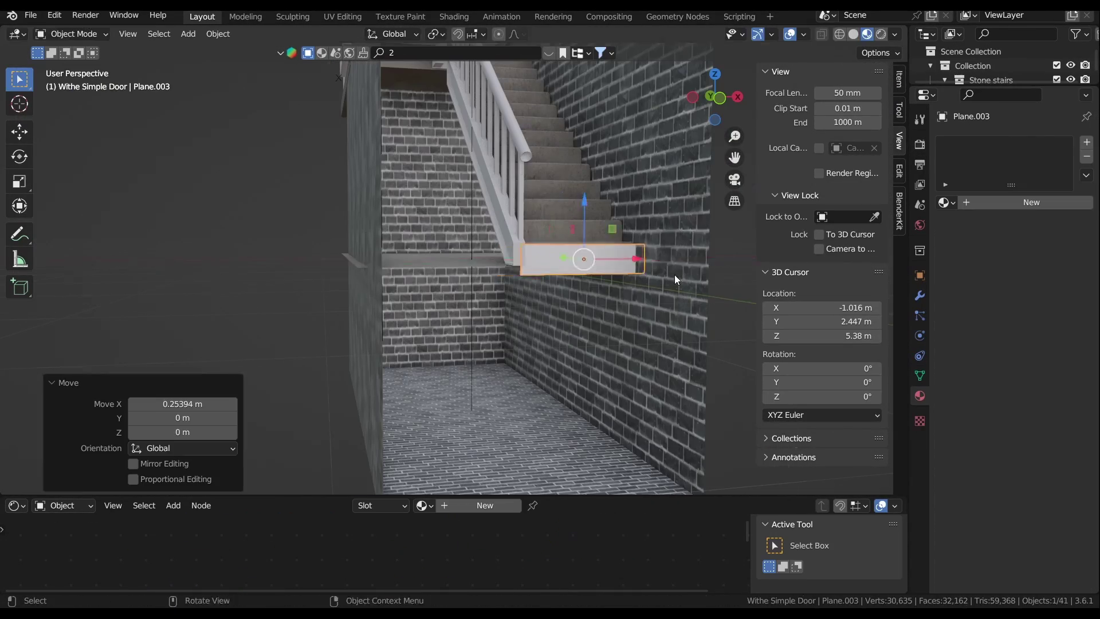
- Scale Plane.003 along the X axis
scroll(675, 274, "up", 5)
key("s")
key("x")
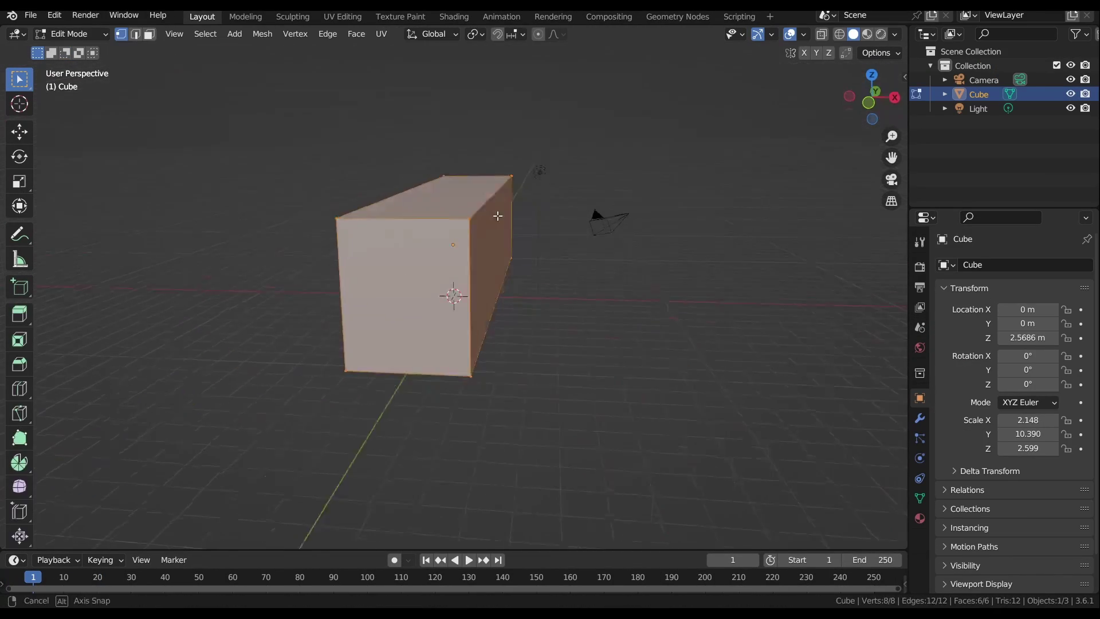
- Delete the selected face and rename the corridor object to Walls in the Outliner
key("x")
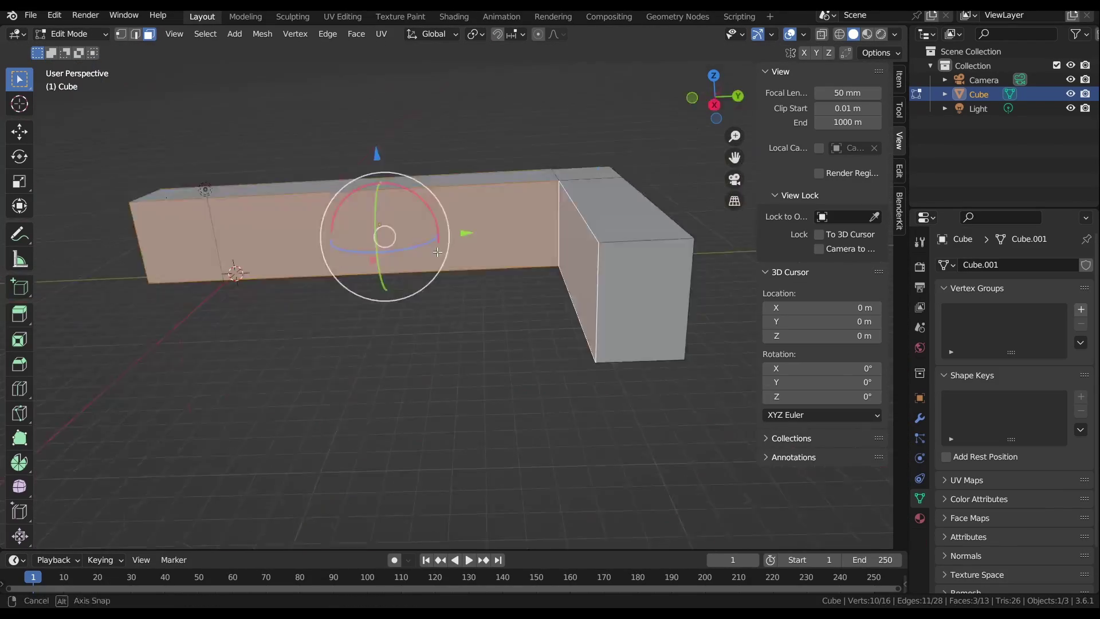
middle_click_drag(515, 275, 580, 277)
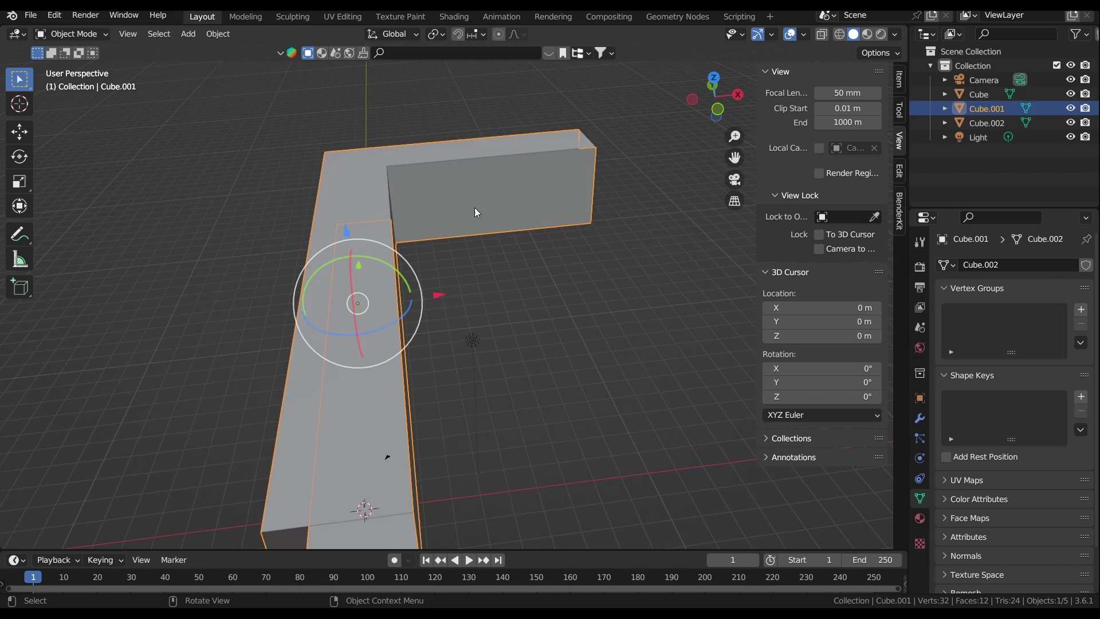
double_click(986, 108)
type("Walls")
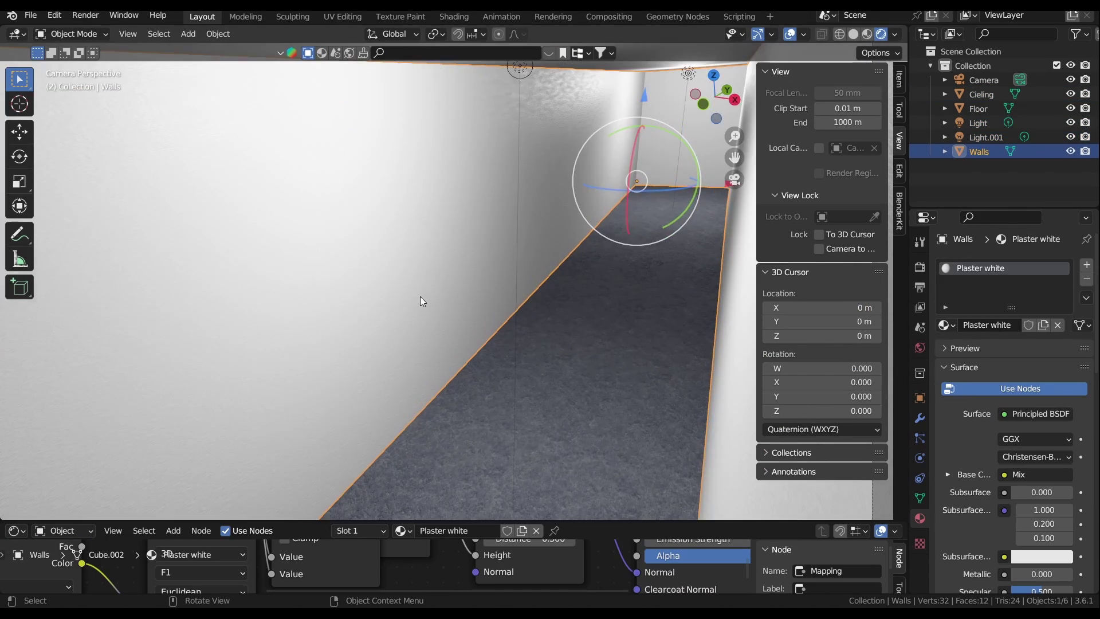
- Search the BlenderKit library for office doors and add a cube for a wall pillar
left_click(436, 55)
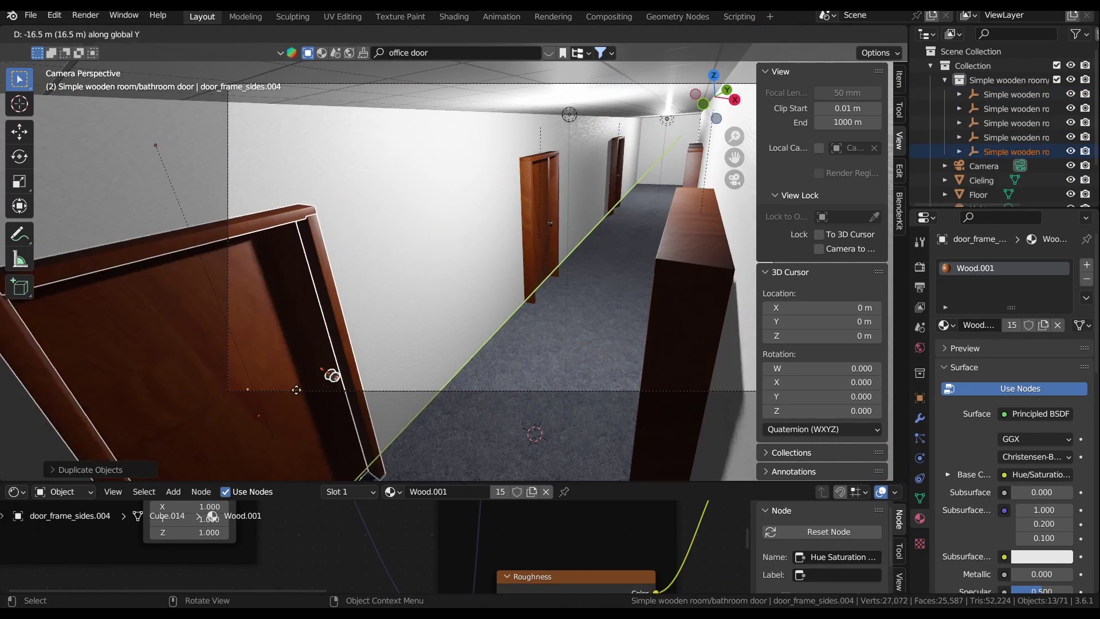
left_click(466, 368)
key("shift+a")
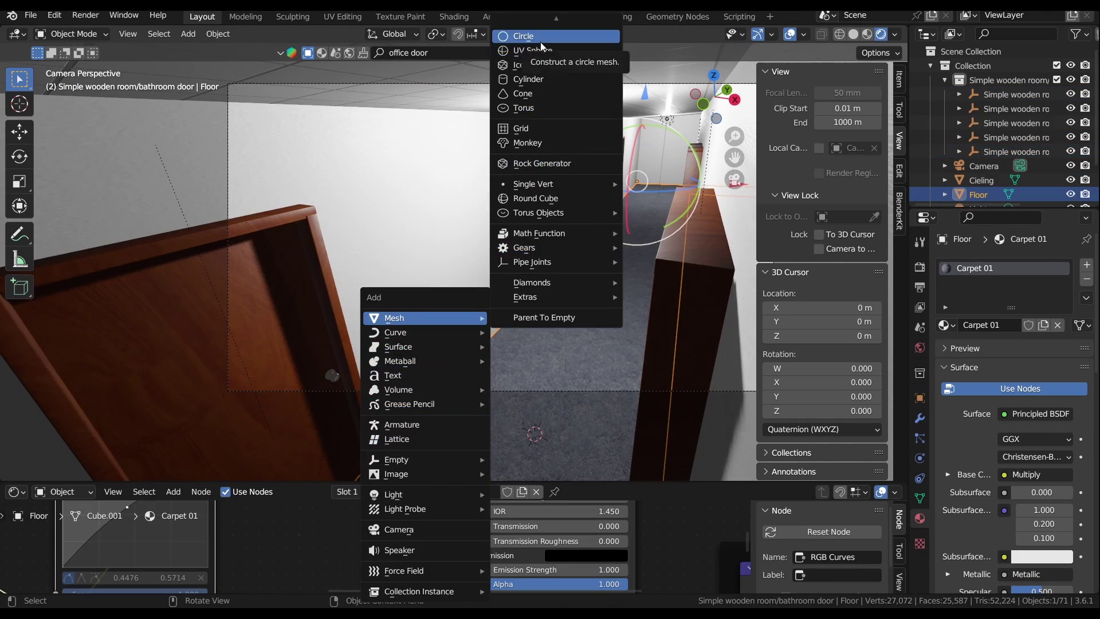
scroll(547, 85, "up", 2)
left_click(533, 51)
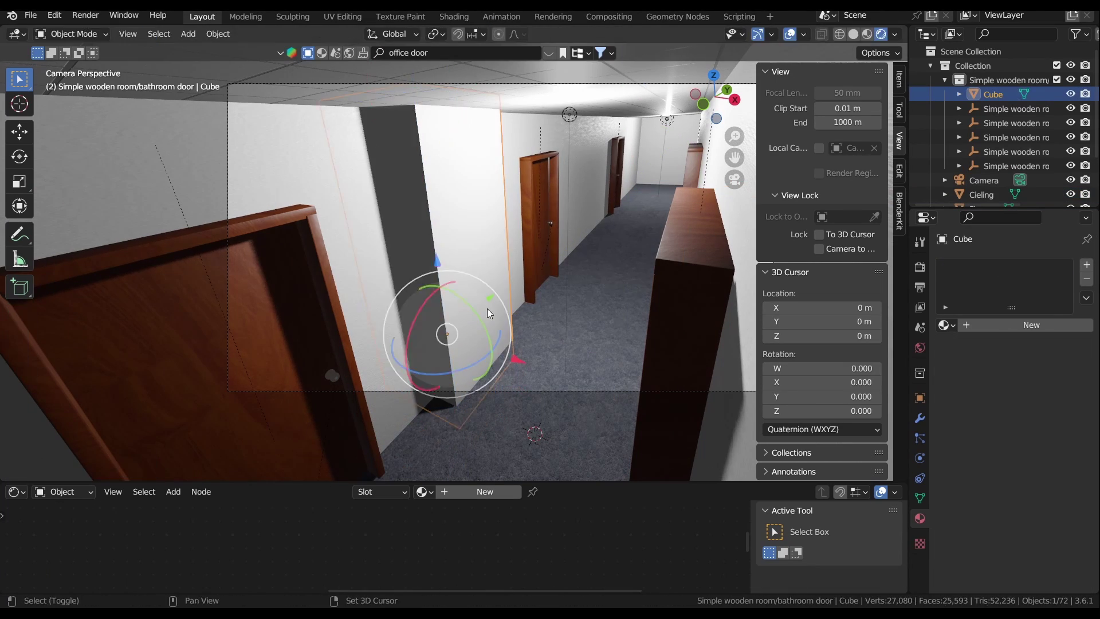
- Place the pillar sideways and duplicate it along the wall
left_click(601, 308)
key("shift+d")
right_click(585, 173)
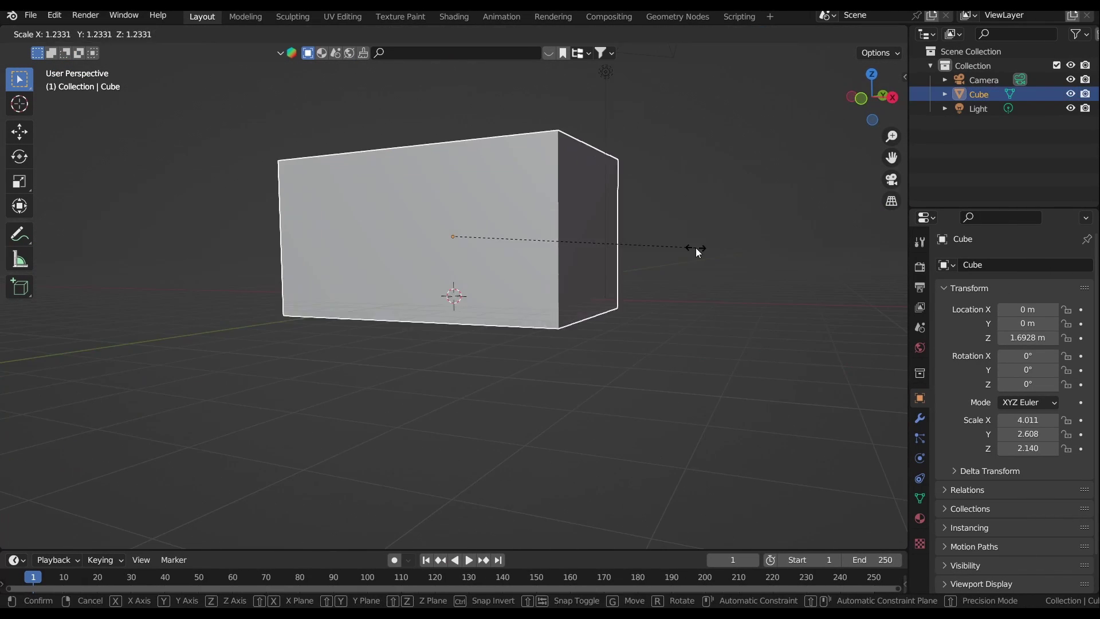
- Separate the room mesh into parts By Material
key("p")
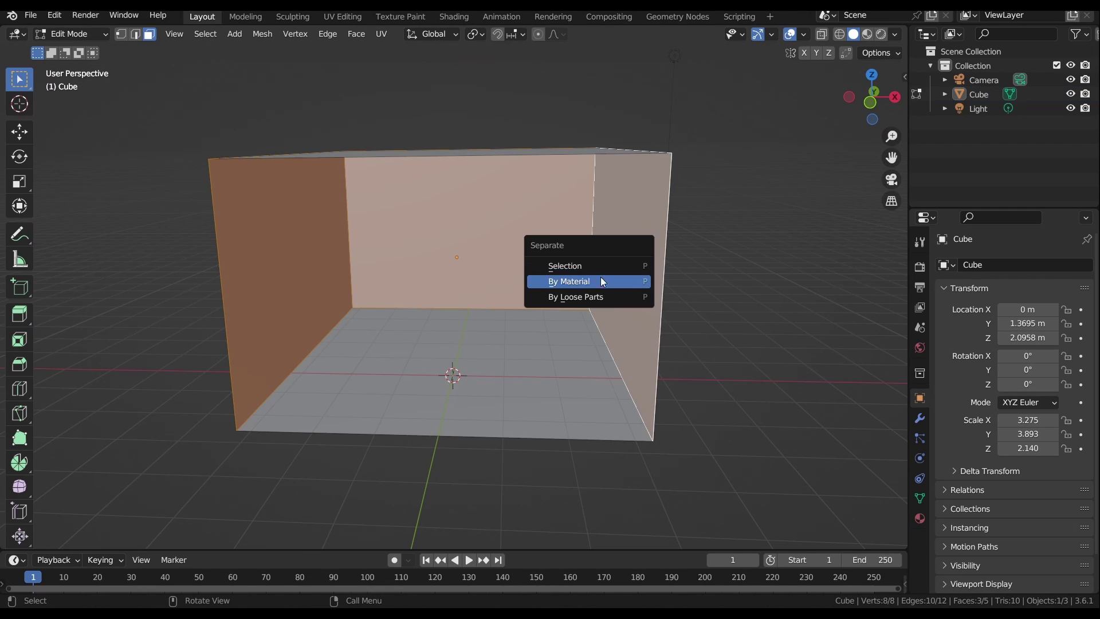
left_click(603, 281)
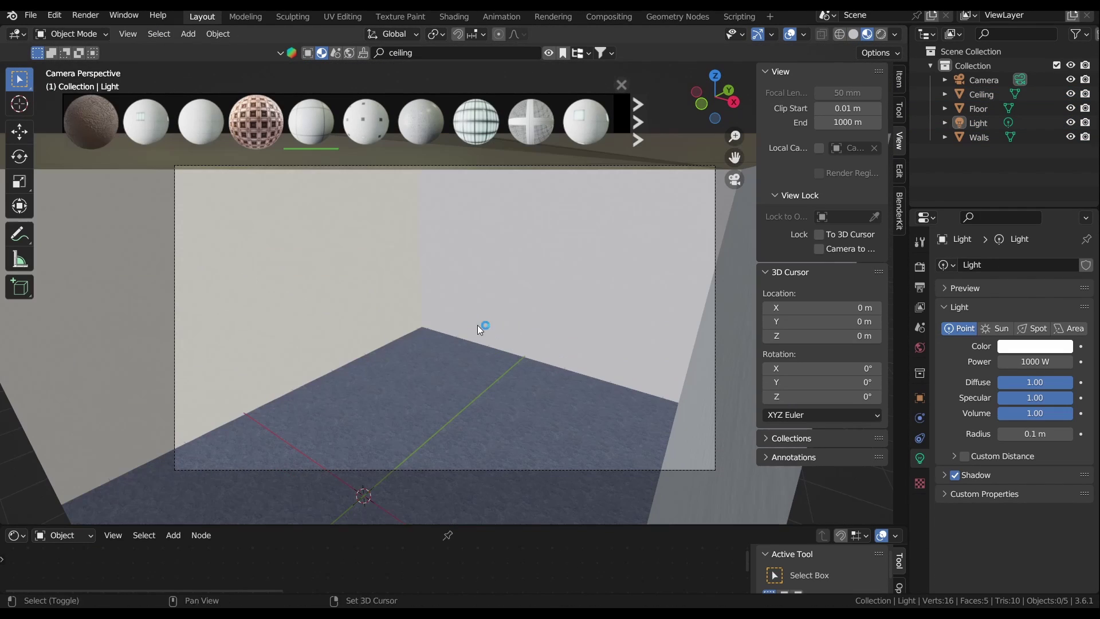
mouse_move(364, 308)
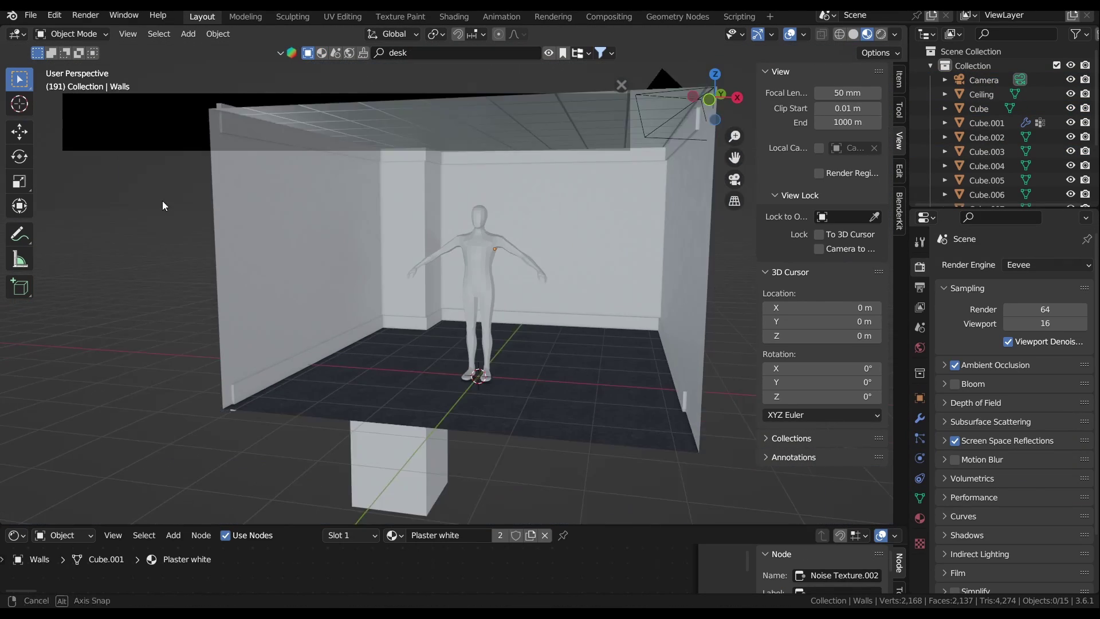
- Slide the bookshelf along X to sit beside the desk
middle_click_drag(164, 206, 413, 50)
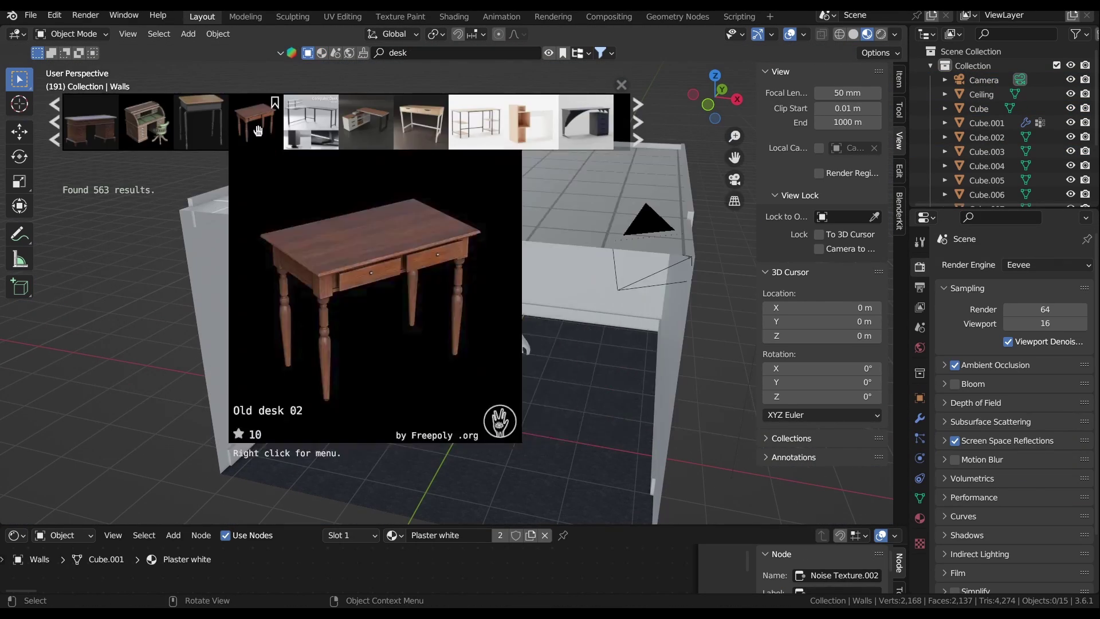
mouse_move(106, 133)
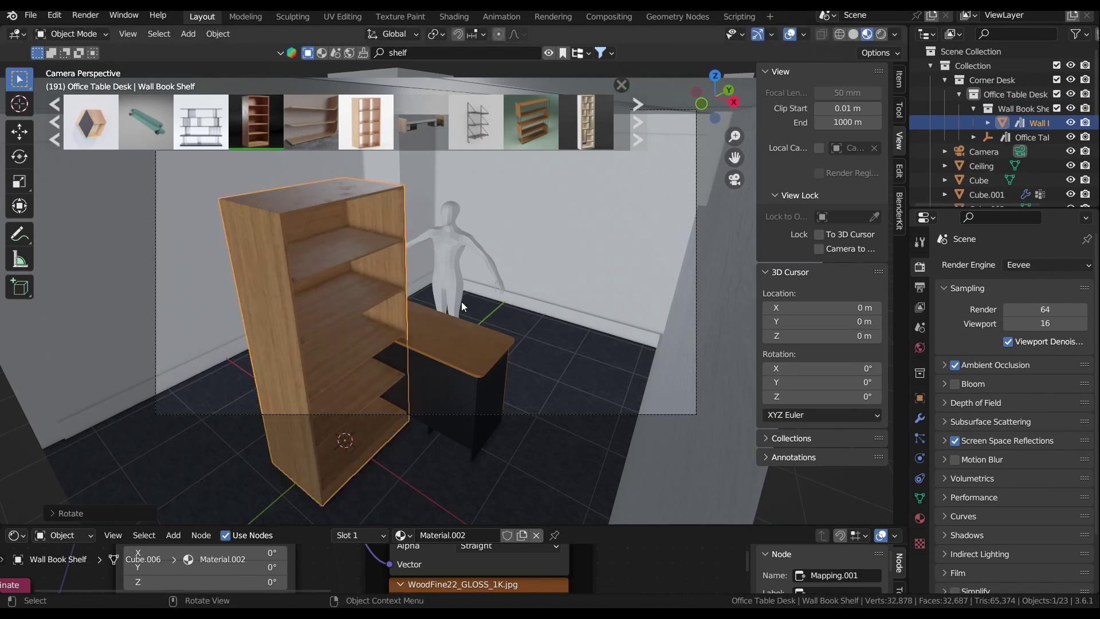
key("g")
key("x")
left_click(473, 191)
- Duplicate the bookshelf into place and rotate the wood cabinet
key("shift+d")
left_click(299, 282)
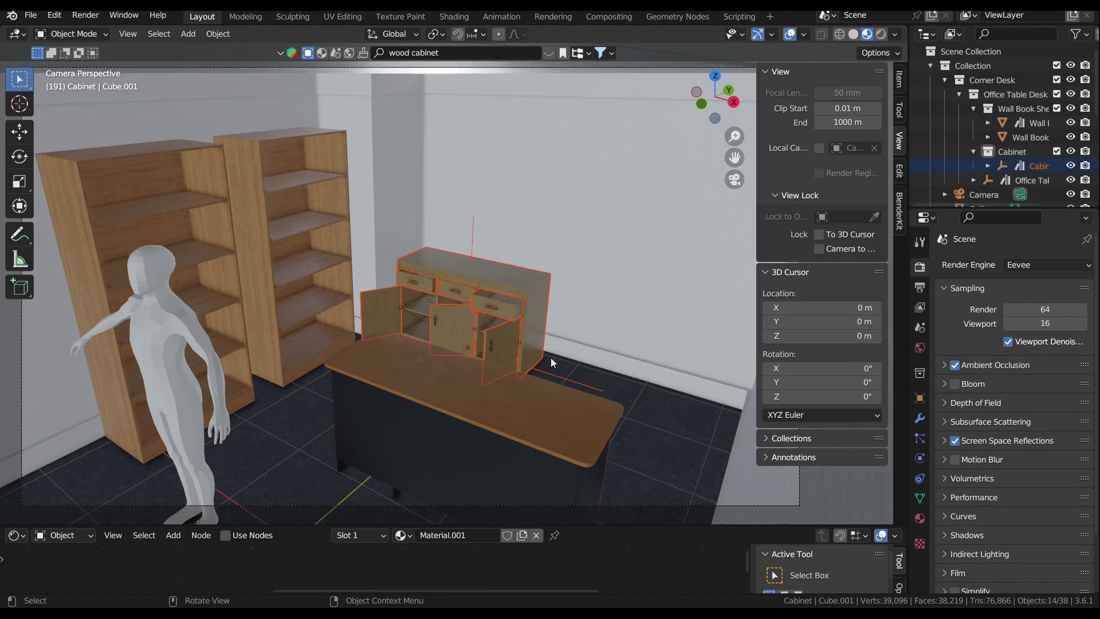
key("r")
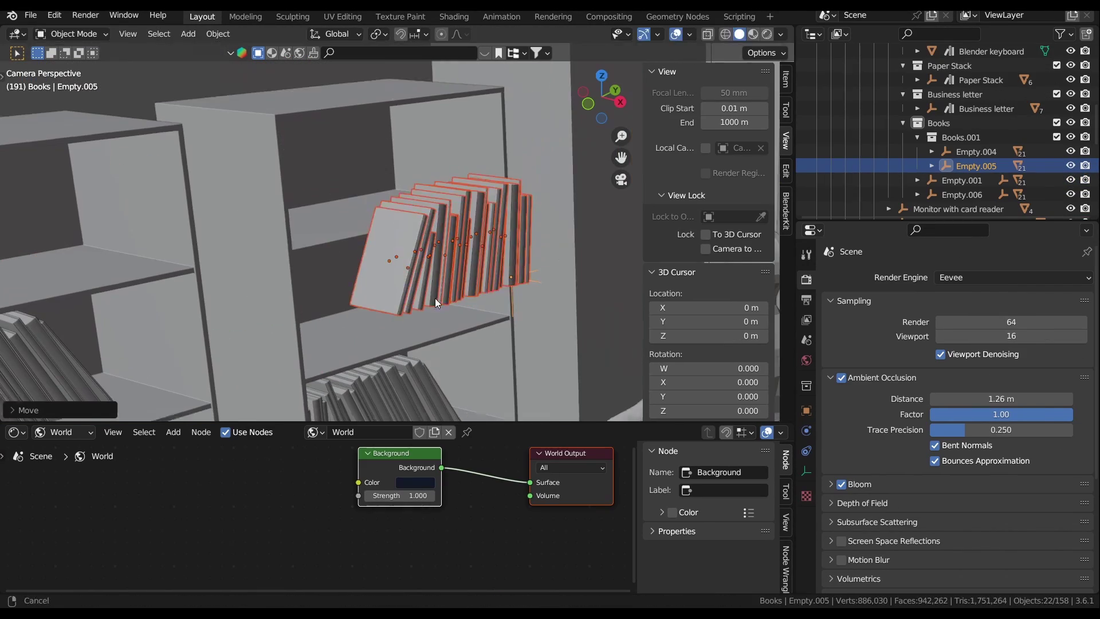
- Move the books group along one axis to its new spot
key("g")
left_click(552, 287)
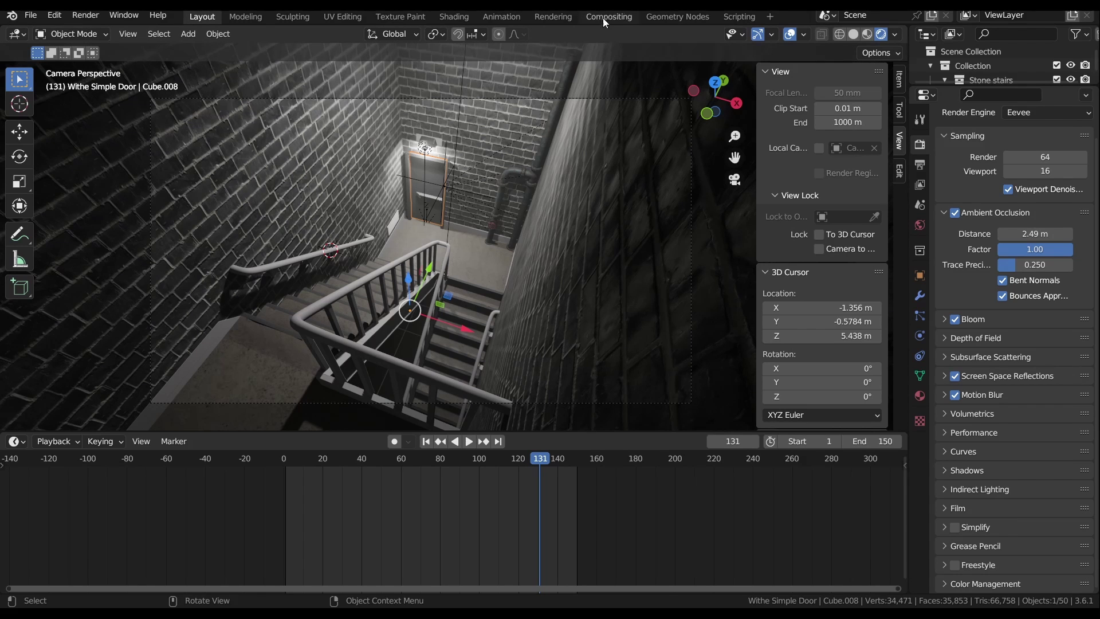
- Switch to the Compositing workspace, enable Use Nodes, and shift the Render Layers node left
left_click(599, 19)
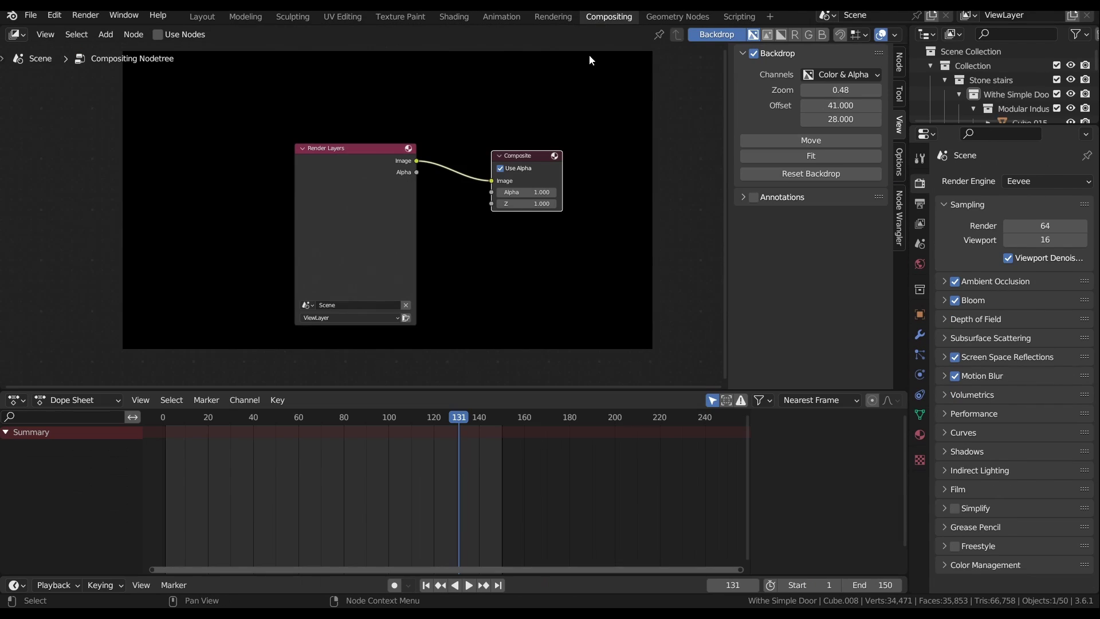
left_click(158, 35)
left_click_drag(335, 155, 320, 156)
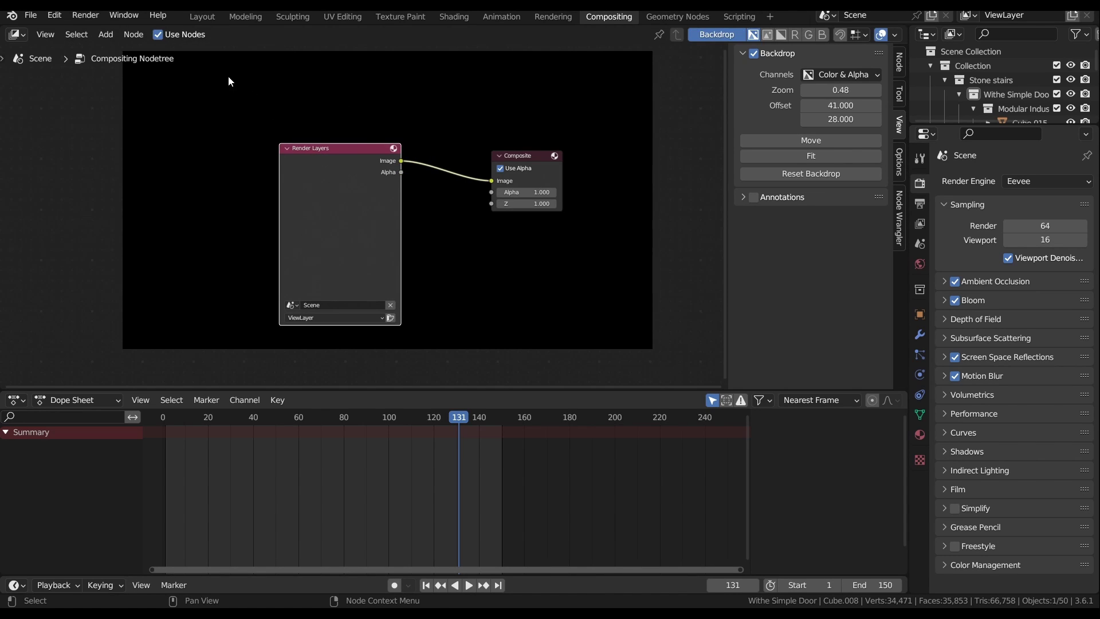
left_click(84, 16)
- Add a Lens Distortion node found by searching 'lens'
left_click(453, 238)
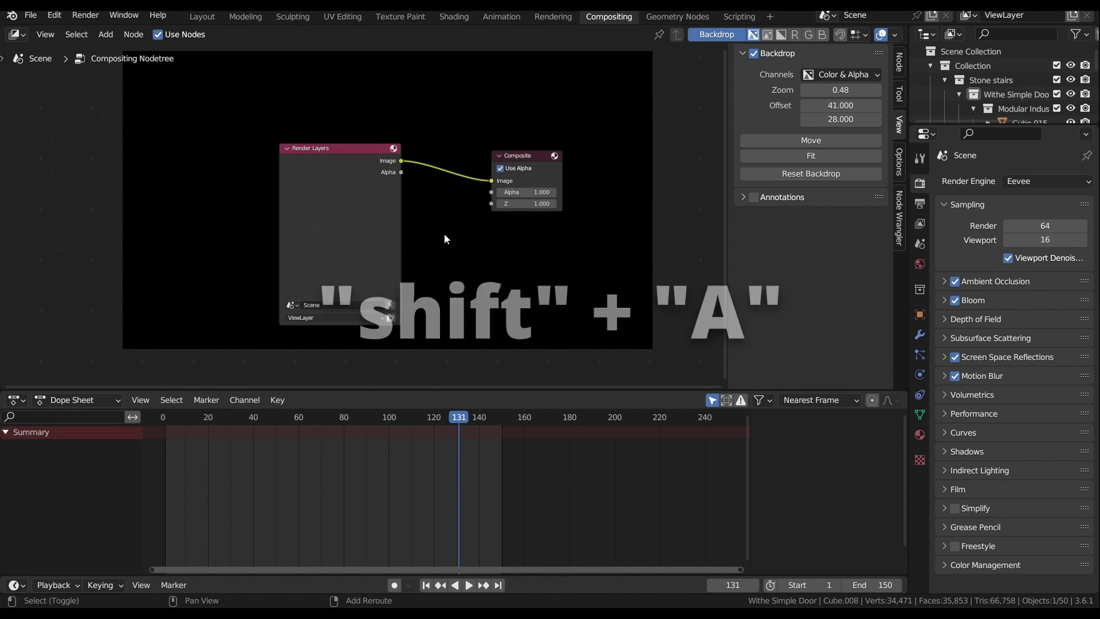
key("shift+a")
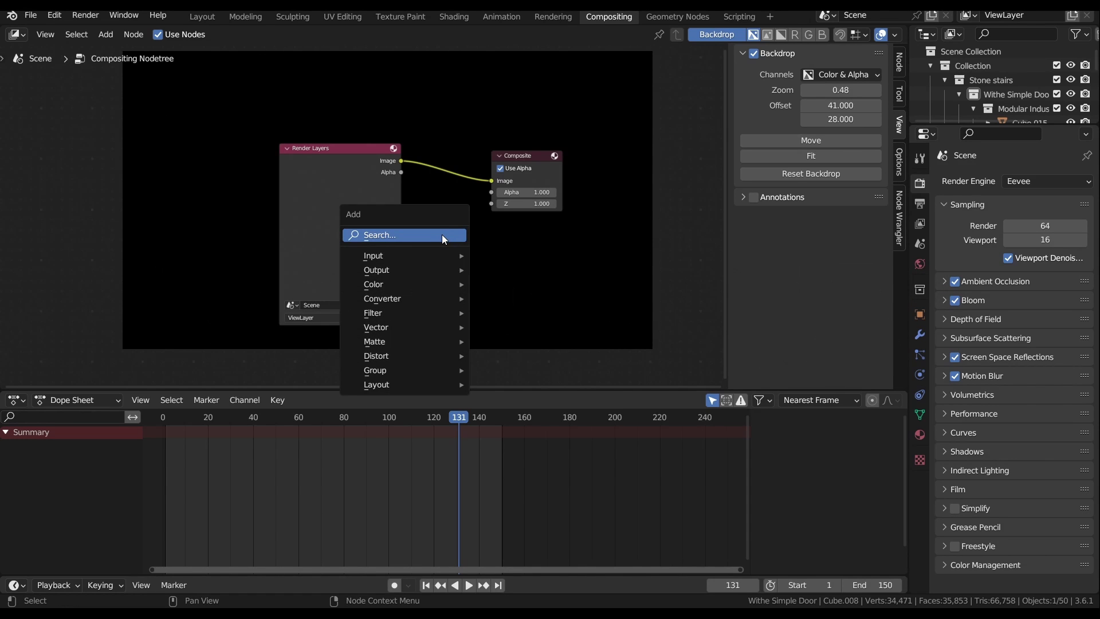
type("lens")
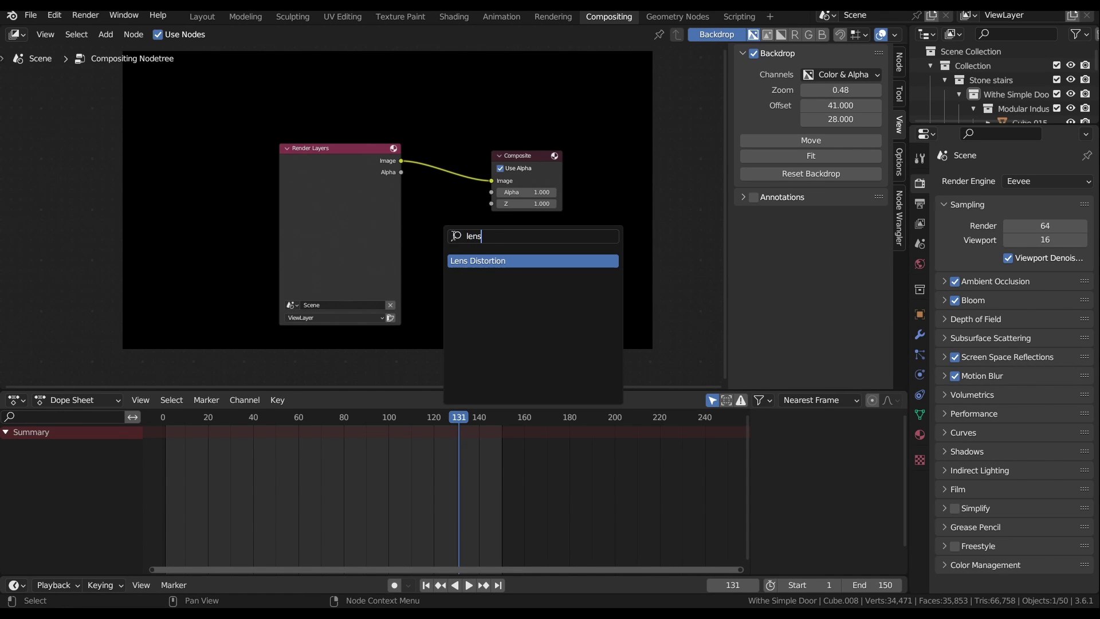
left_click(460, 261)
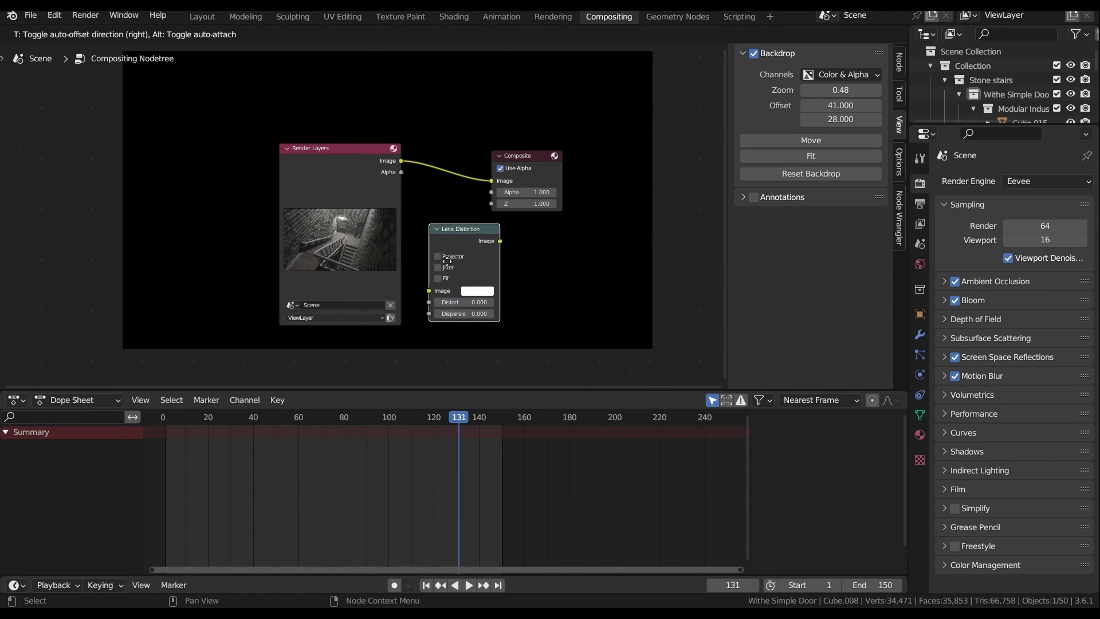
left_click(451, 259)
- Reroute the Render Layers image from Composite into the Lens Distortion input
left_click_drag(351, 166, 313, 166)
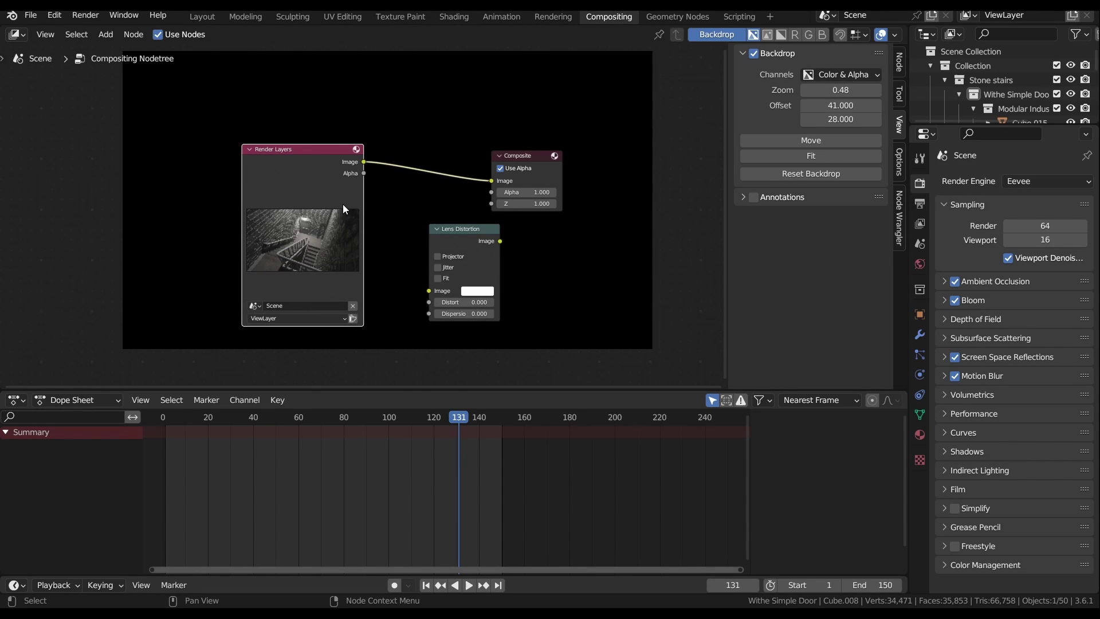
left_click_drag(446, 225, 424, 223)
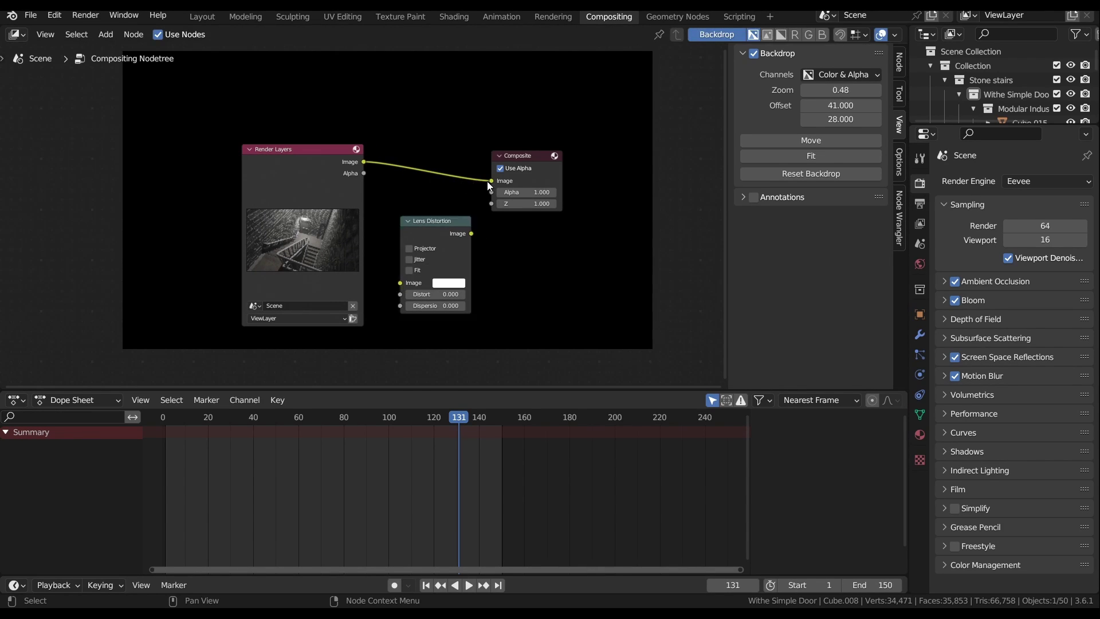
left_click_drag(492, 180, 319, 156)
left_click_drag(372, 190, 400, 283)
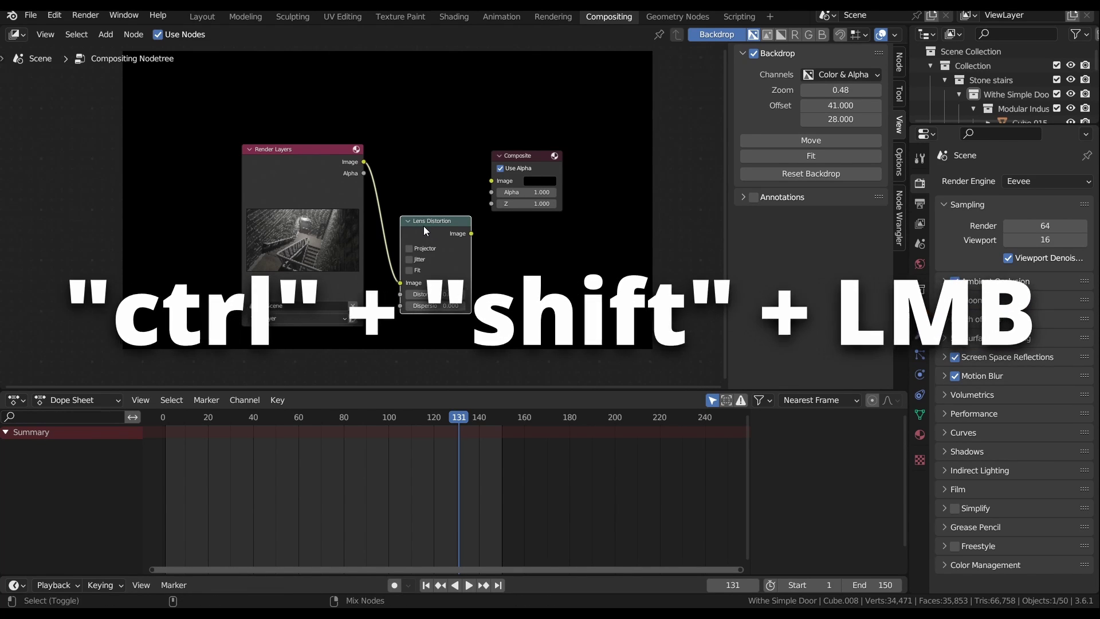
- Preview the Lens Distortion node in the backdrop, set Distort to 0.2 and enable Fit
left_click(427, 226, "ctrl+shift")
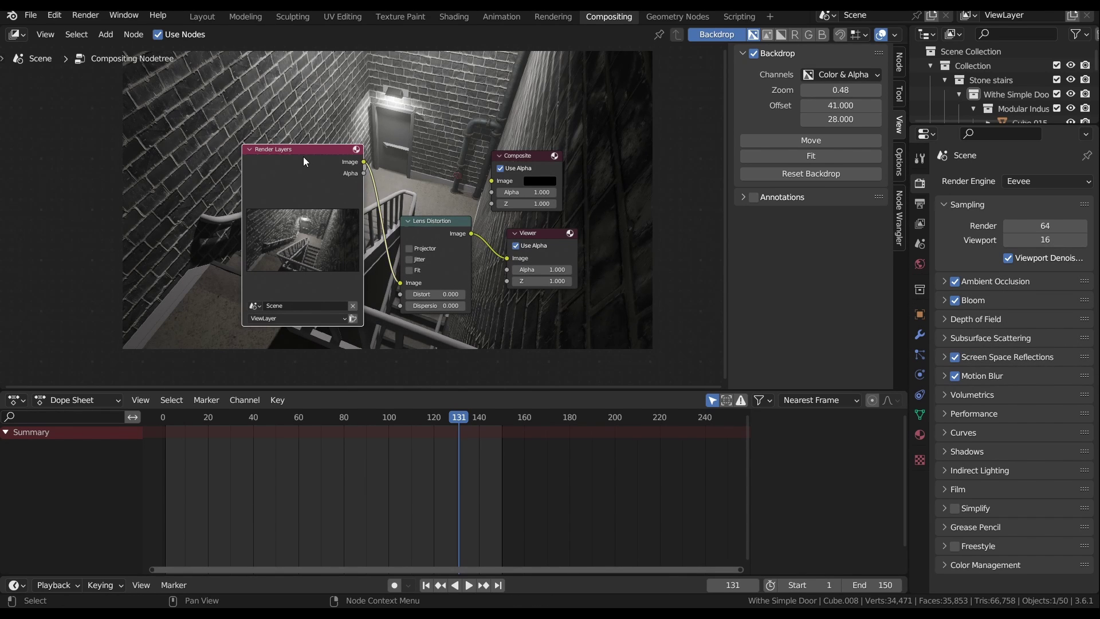
left_click_drag(305, 171, 216, 170)
left_click_drag(421, 229, 395, 157)
left_click(403, 247)
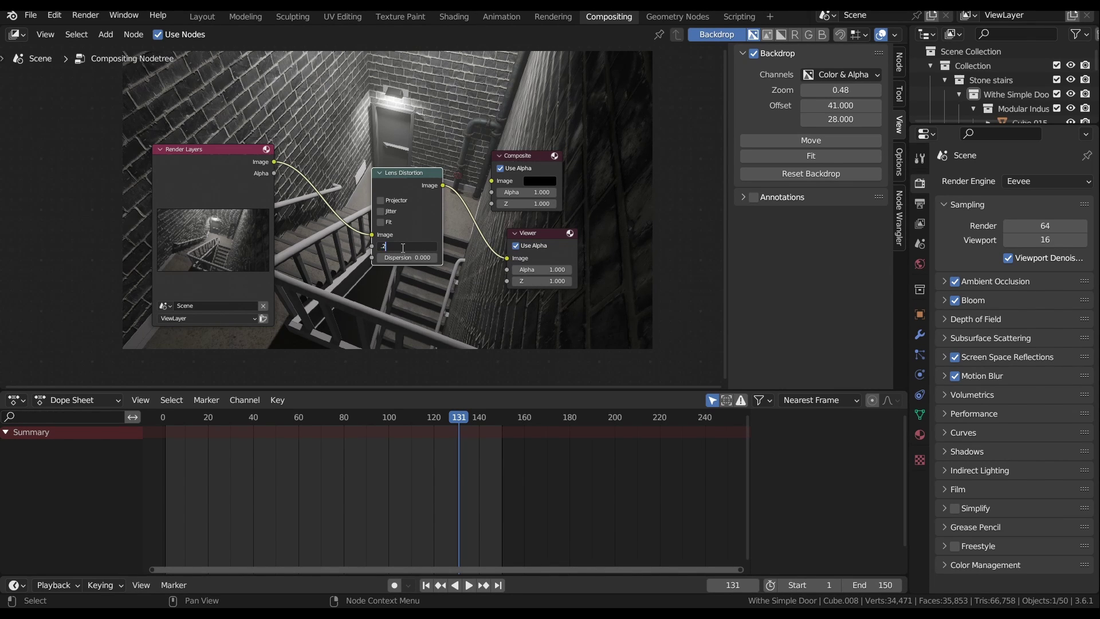
key("Return")
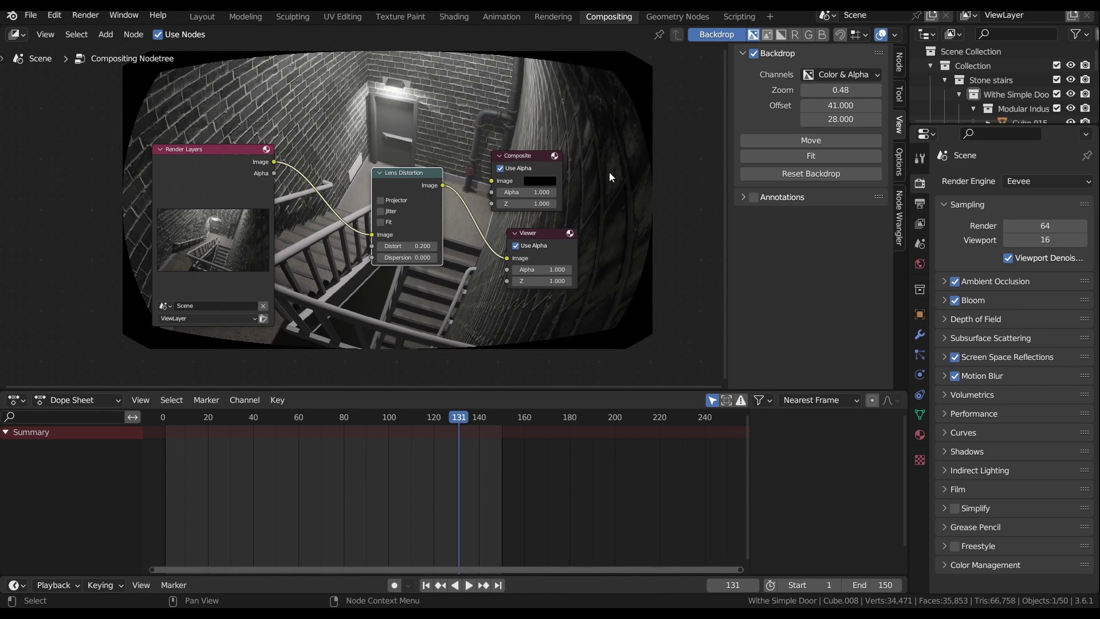
left_click(381, 223)
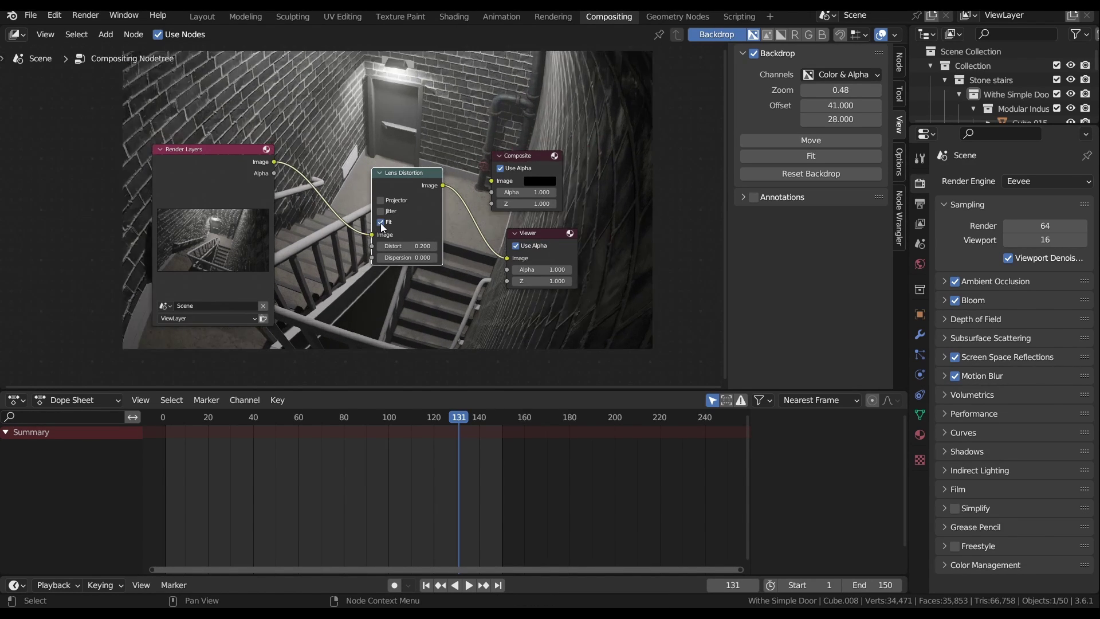
- Spread out the Render Layers, Lens Distortion and Composite nodes across the node editor
left_click_drag(255, 162, 106, 160)
left_click_drag(392, 174, 345, 238)
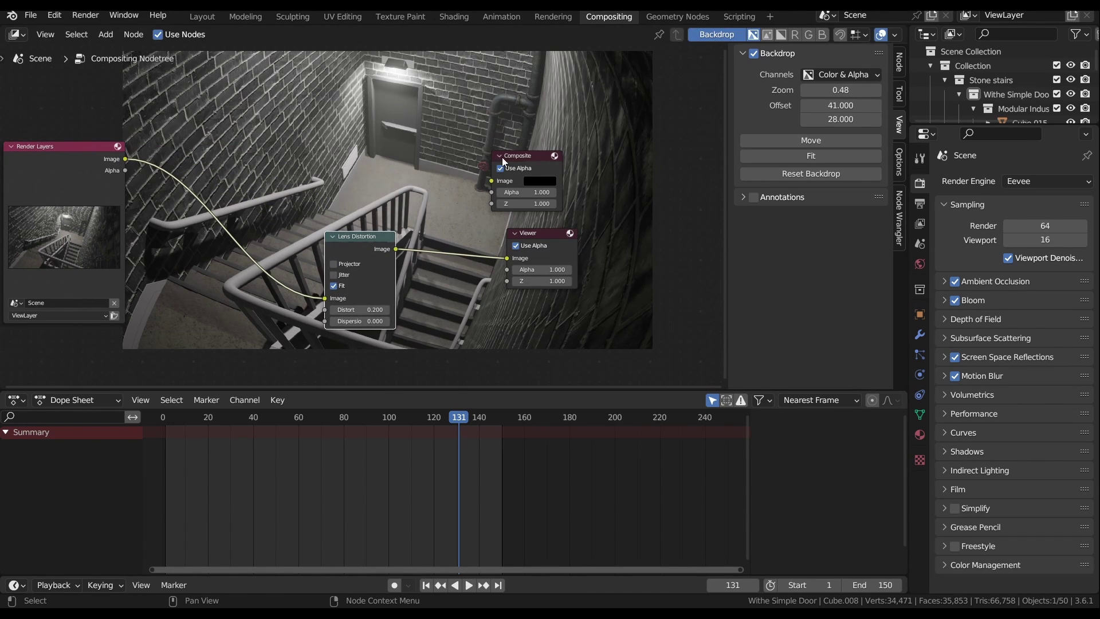
left_click_drag(511, 162, 642, 143)
left_click_drag(375, 239, 365, 259)
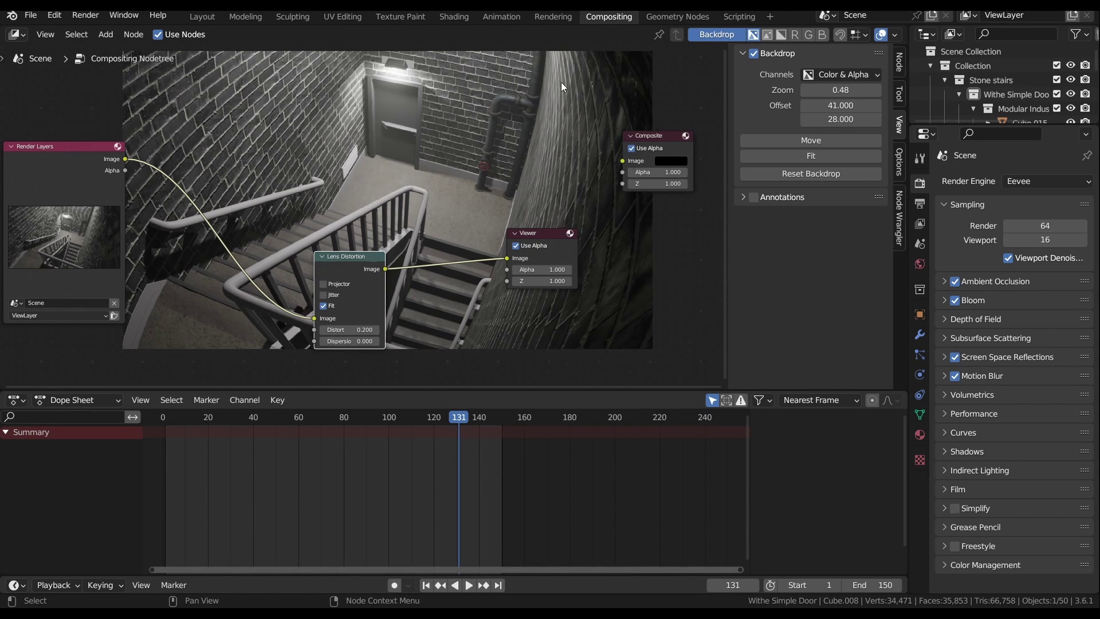
- Try a Distort value of 1, then return it to 0.2
left_click(355, 329)
type("1")
key("Return")
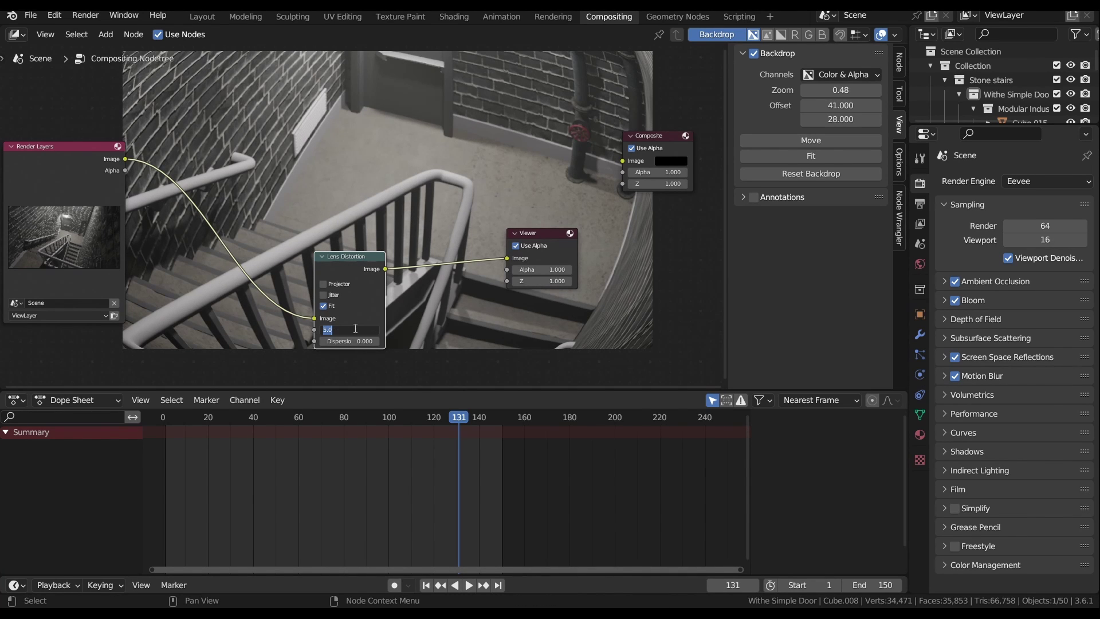
type("0.2")
key("Return")
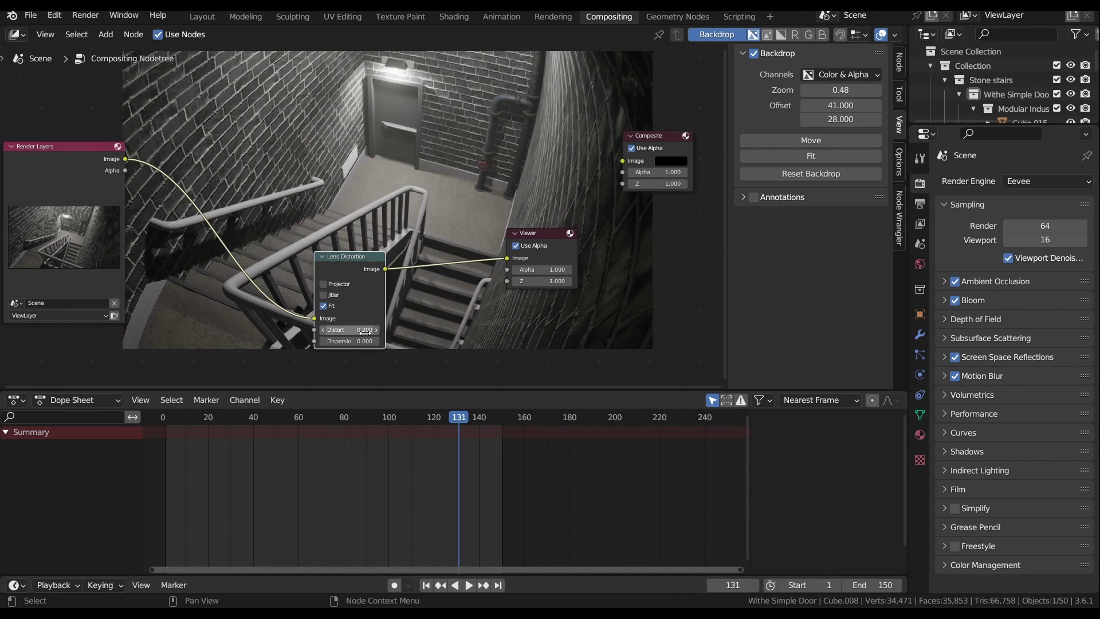
- Set Dispersion to 0.2, then lower it to 0.05
left_click(344, 341)
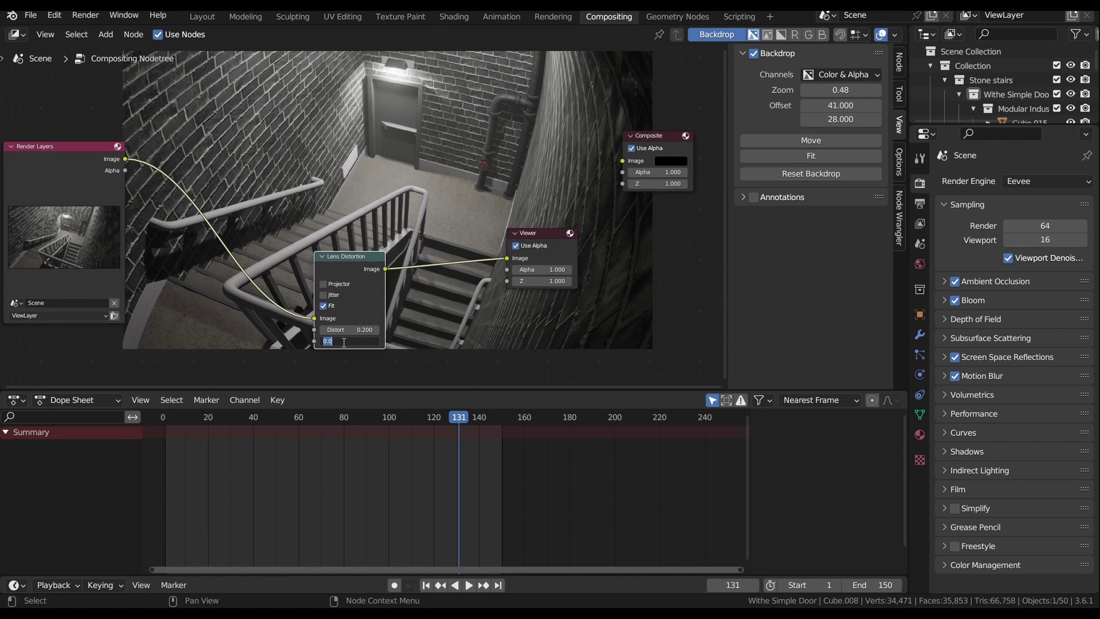
type(".2")
key("Return")
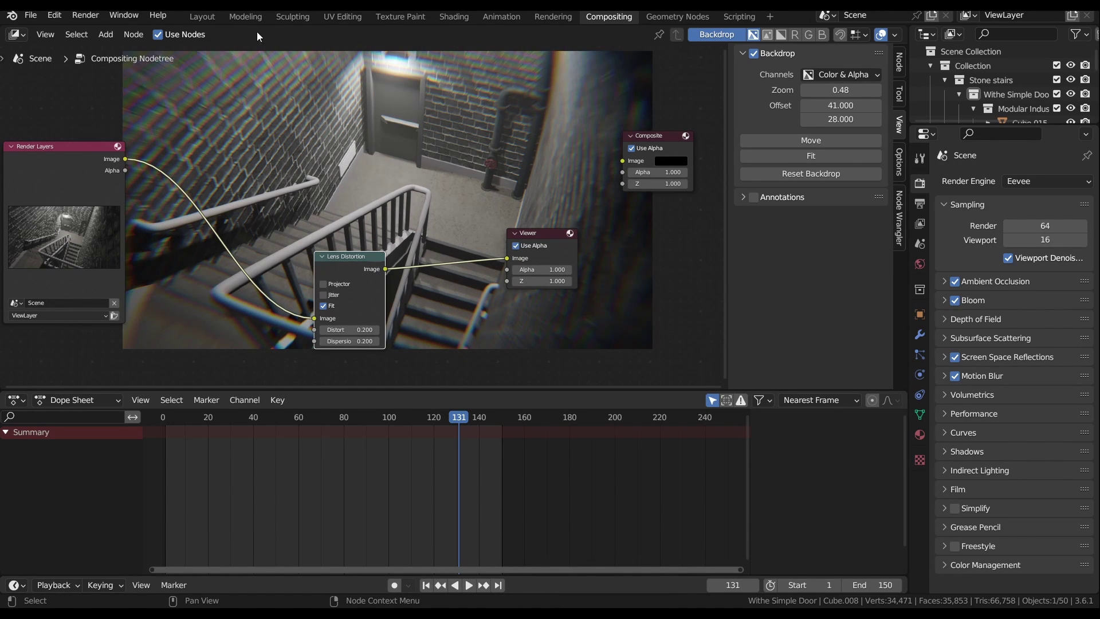
left_click(358, 340)
type(".05")
key("Return")
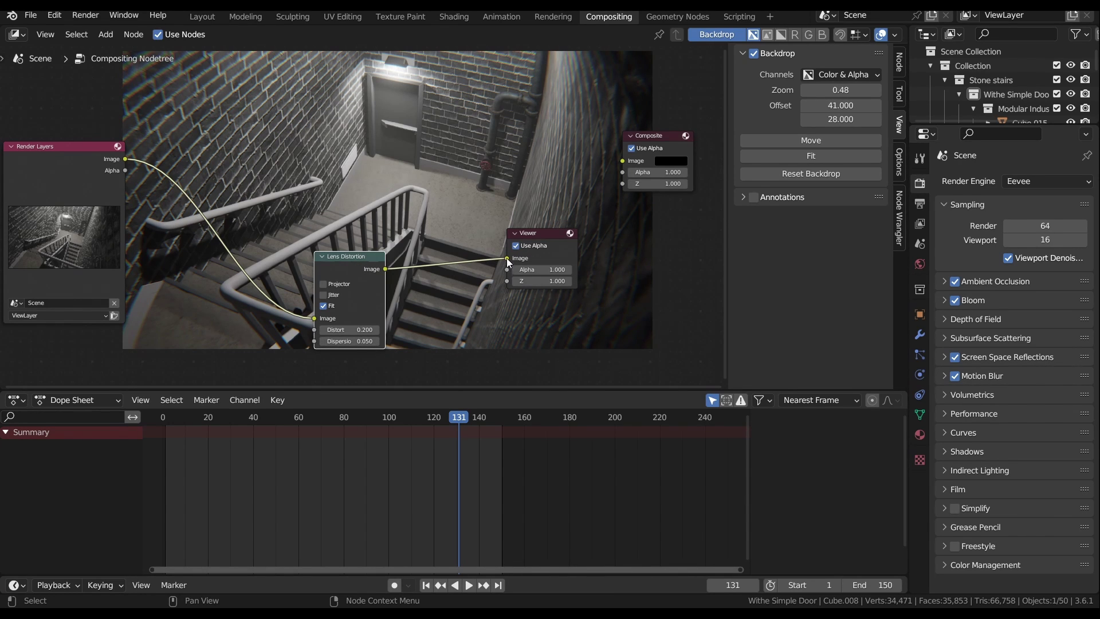
- Connect the Lens Distortion output to the Composite node and move the Viewer node aside
left_click_drag(506, 257, 623, 167)
left_click_drag(543, 231, 668, 230)
left_click(97, 16)
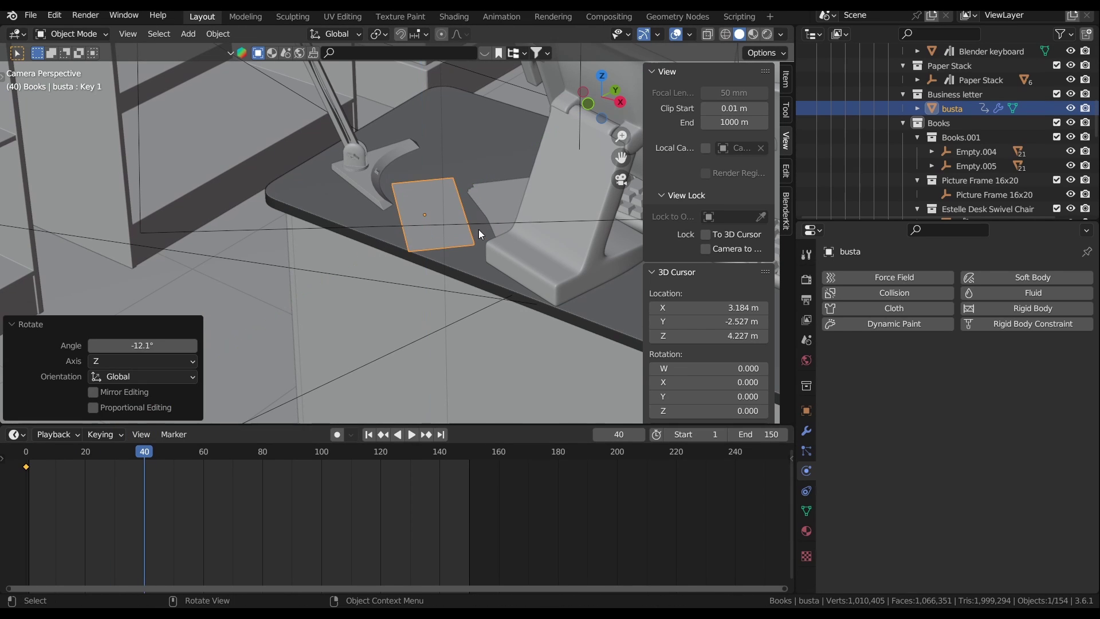
- Keyframe the plane's rotation at frame 40, then rotate it again
key("i")
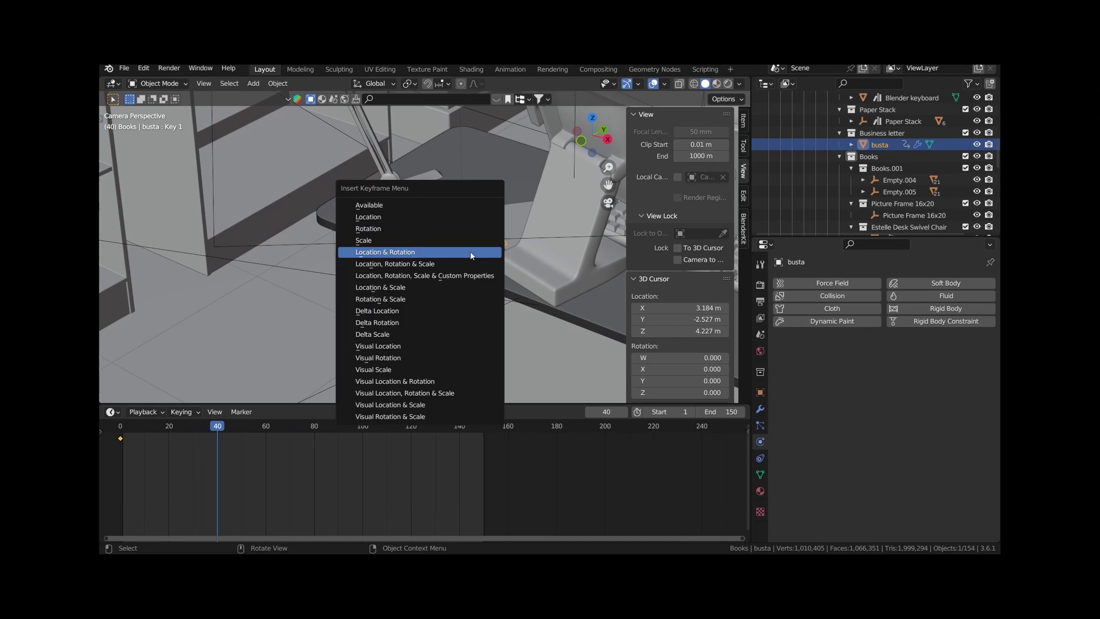
left_click(479, 235)
key("space")
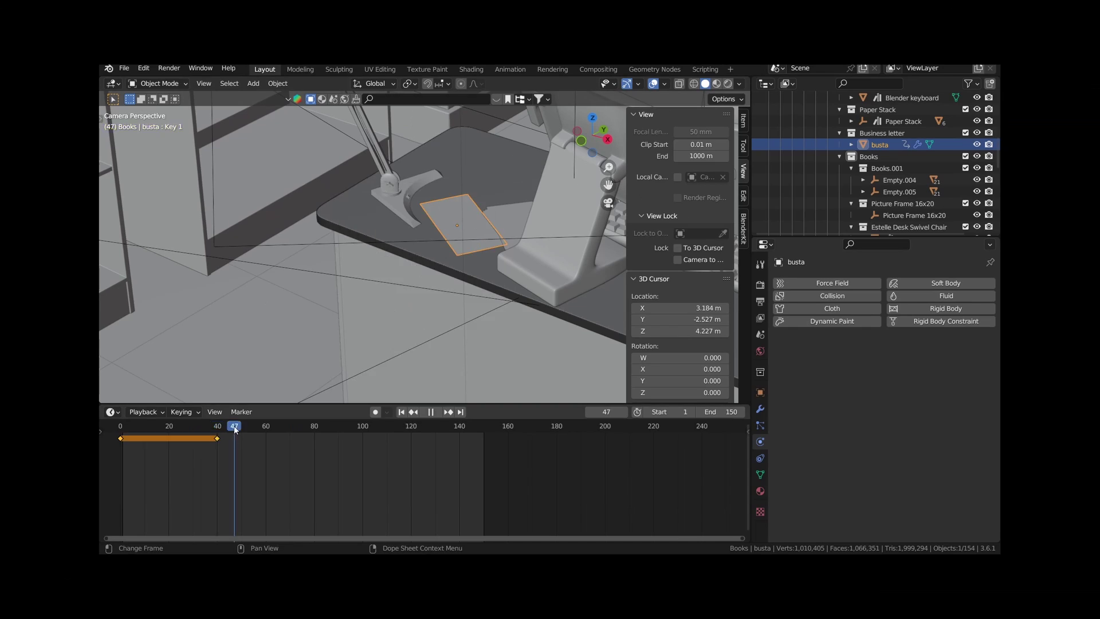
key("r")
left_click(475, 242)
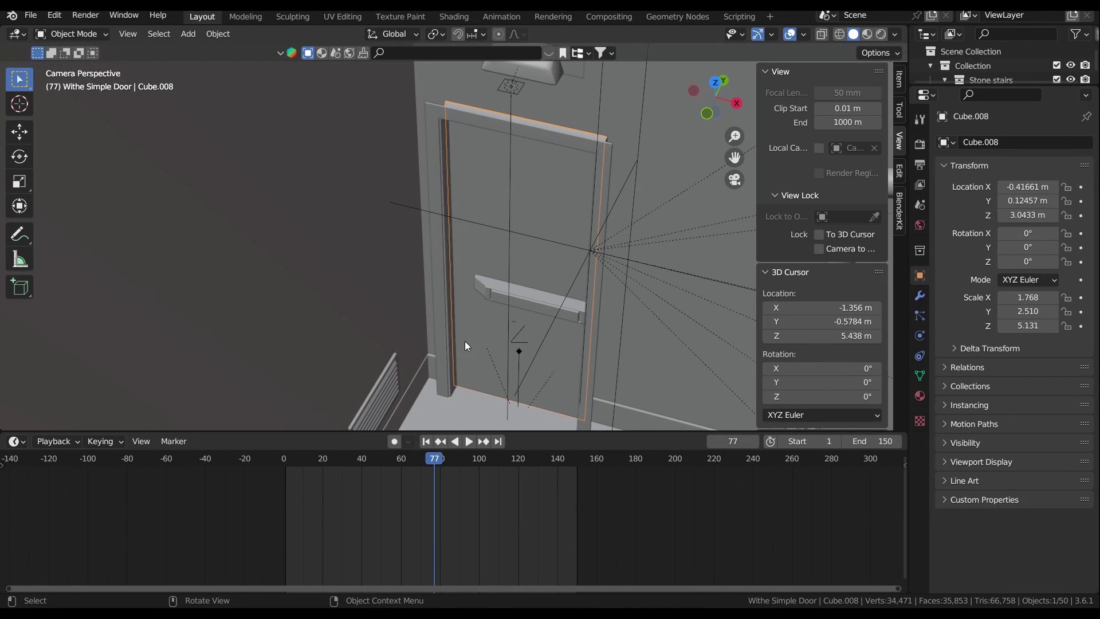
- Select Cylinder.006, replay the animation from the start, then select the character's armature
left_click(465, 341)
key("shift+Left")
key("space")
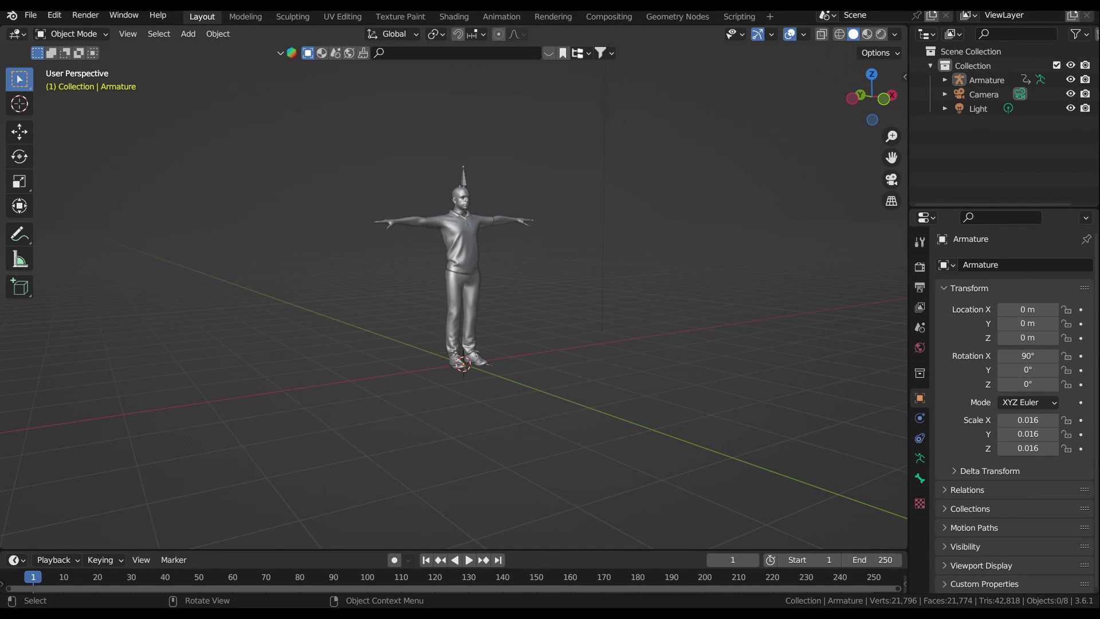
left_click(986, 80)
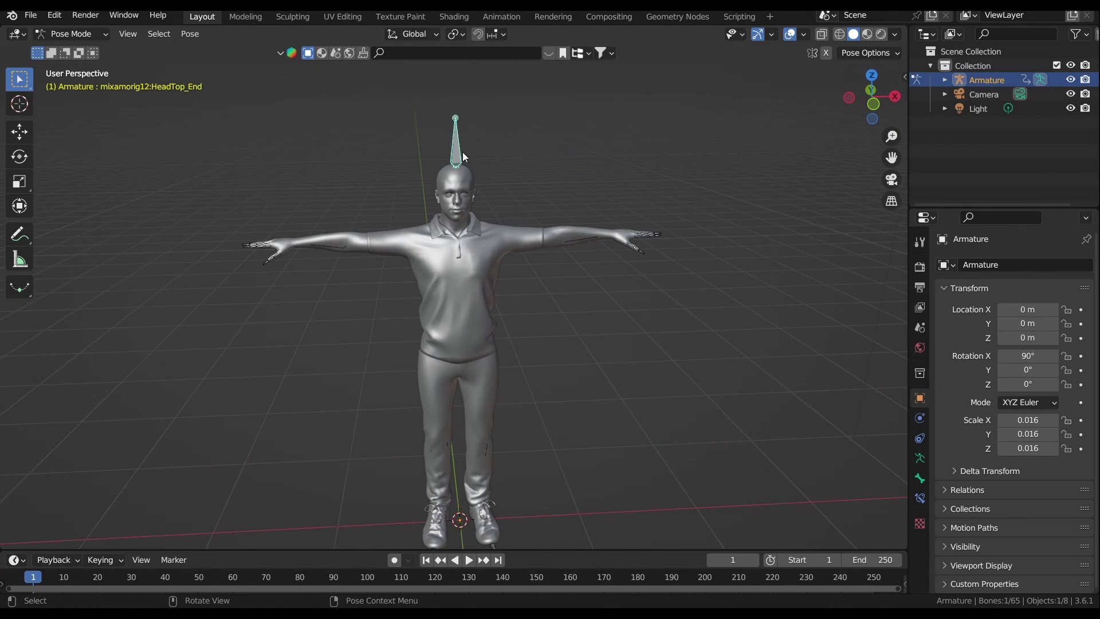
- Pose the character by rotating an arm bone, switching to Sculpting, and bending the spine bone
key("r")
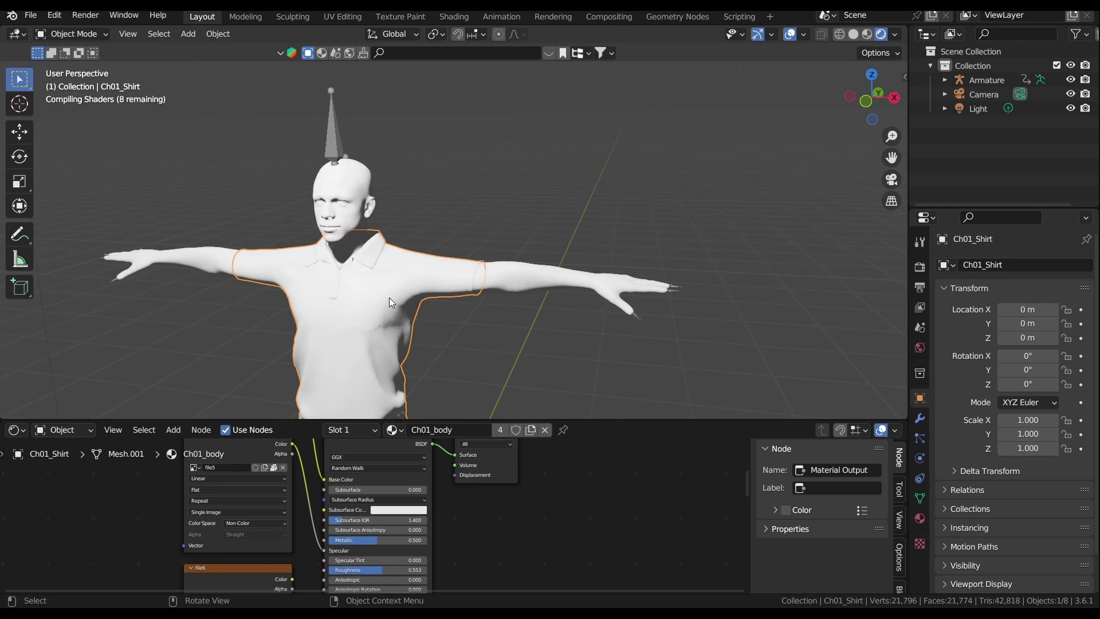
left_click(292, 16)
scroll(539, 231, "down", 4)
scroll(539, 232, "up", 3)
middle_click_drag(538, 231, 609, 238)
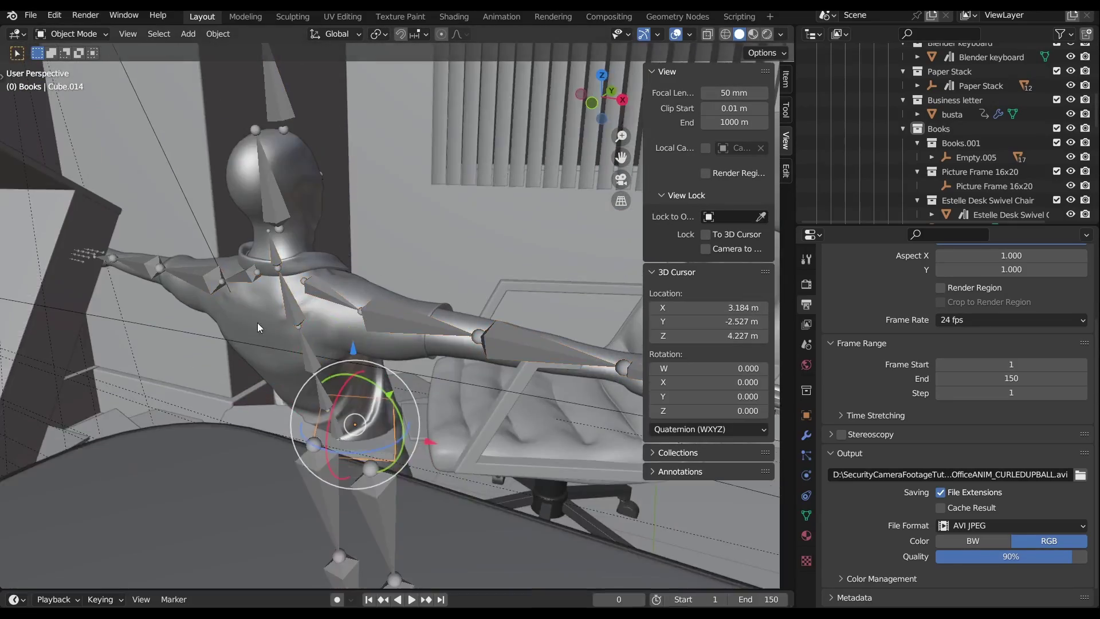
left_click_drag(372, 321, 361, 308)
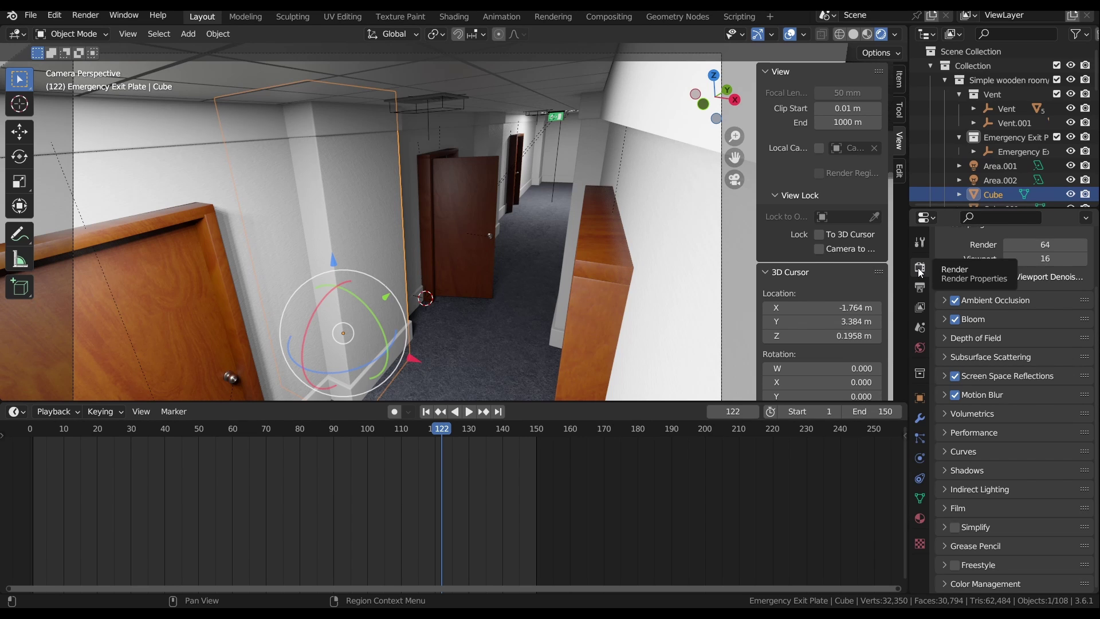
scroll(945, 273, "up", 3)
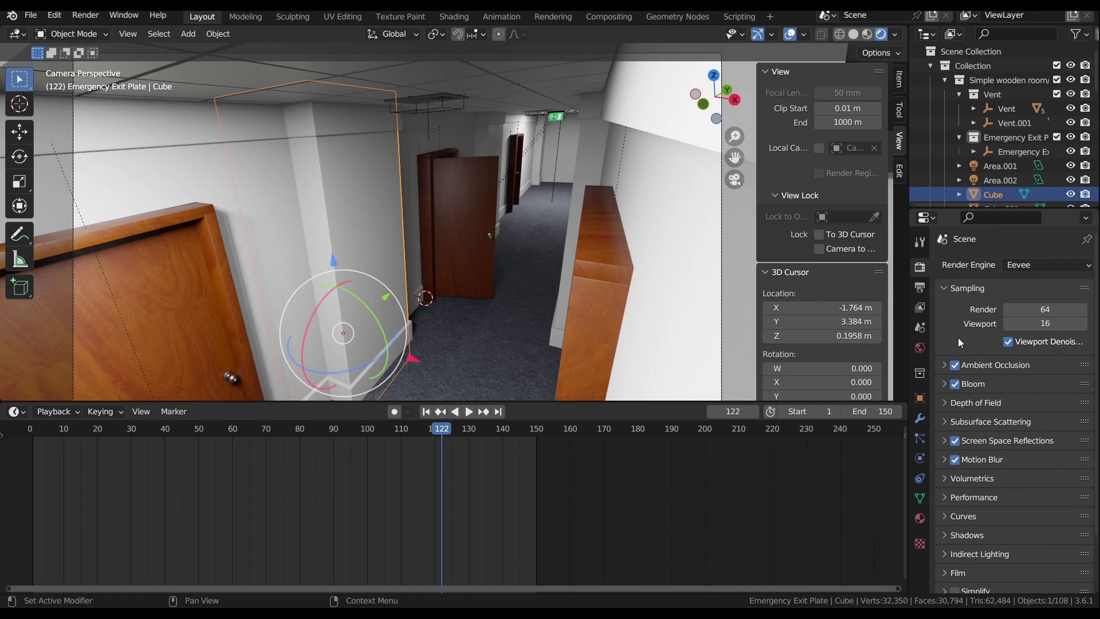
scroll(958, 338, "down", 2)
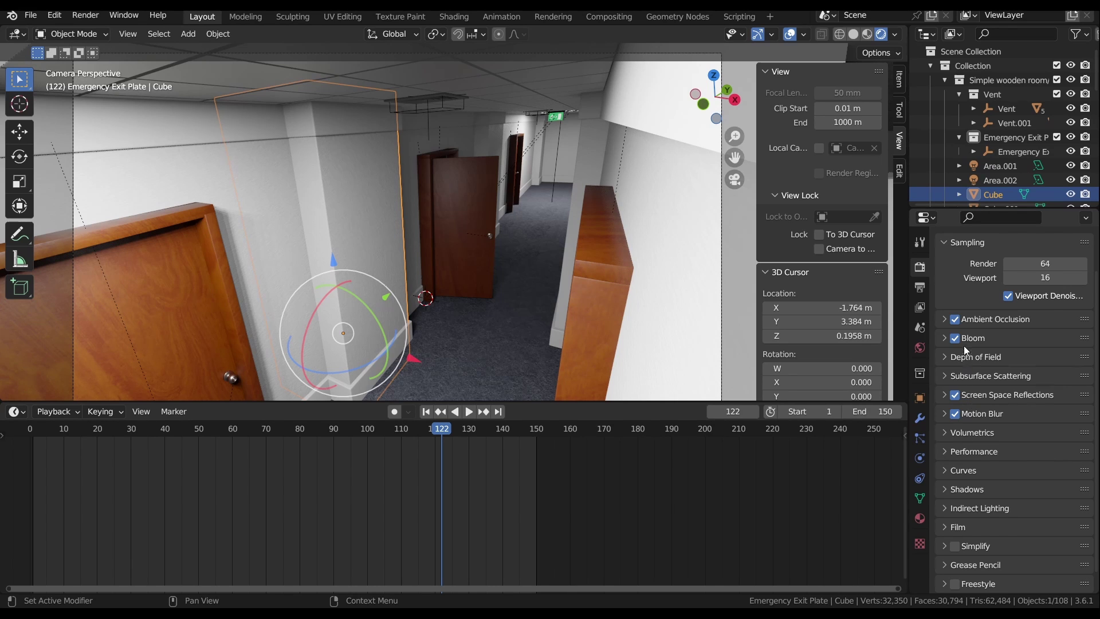
scroll(997, 320, "up", 2)
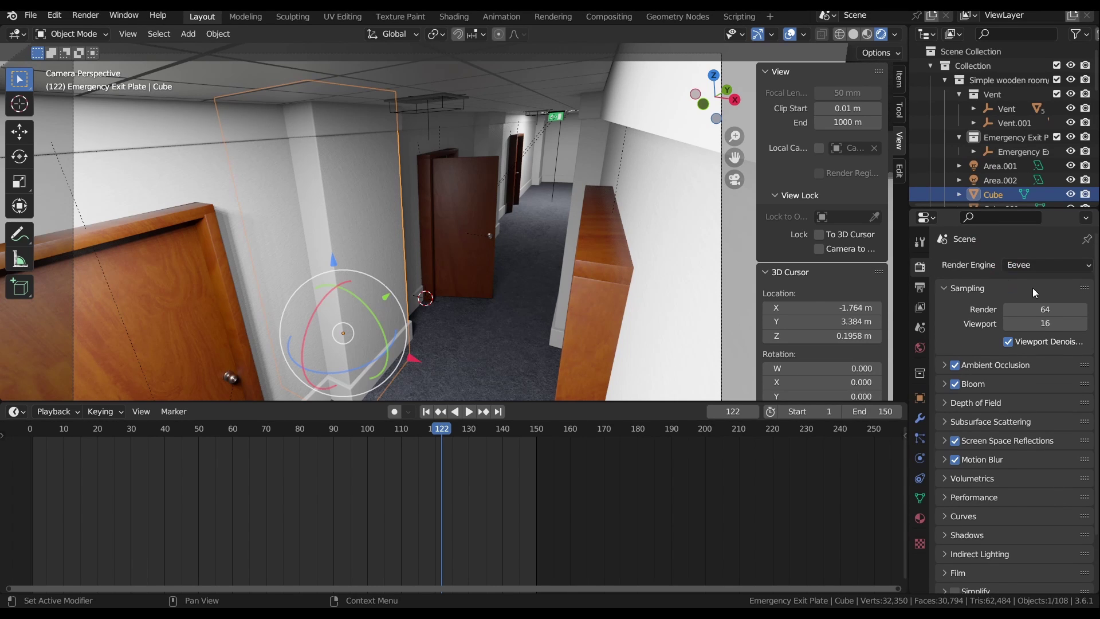
- Show the Output Properties and open the File Format list to choose AVI JPEG
left_click(920, 287)
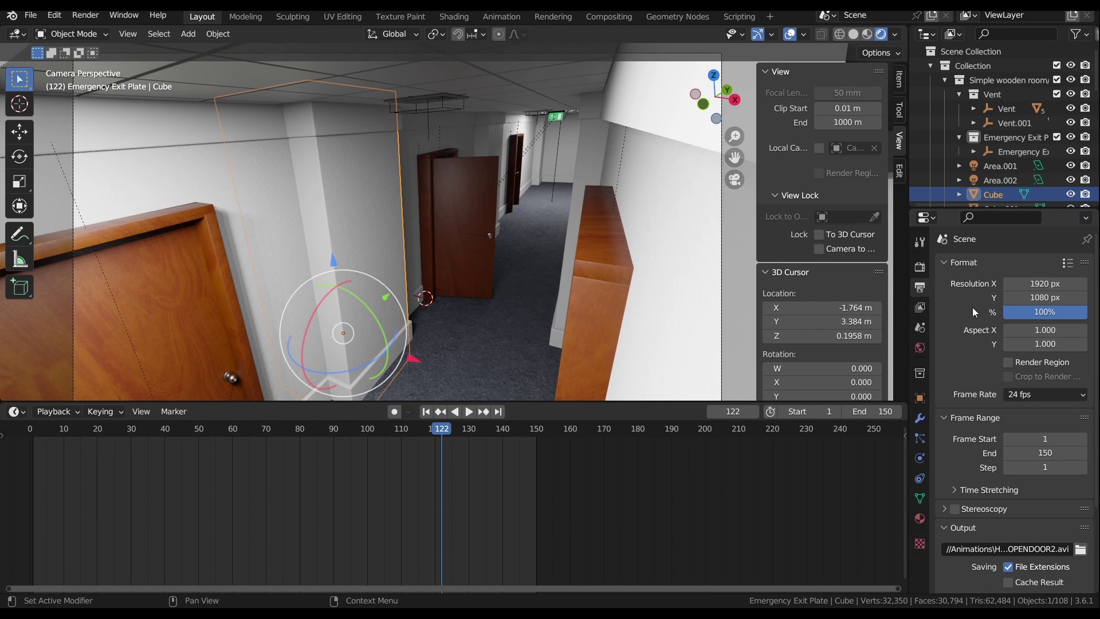
scroll(970, 322, "down", 5)
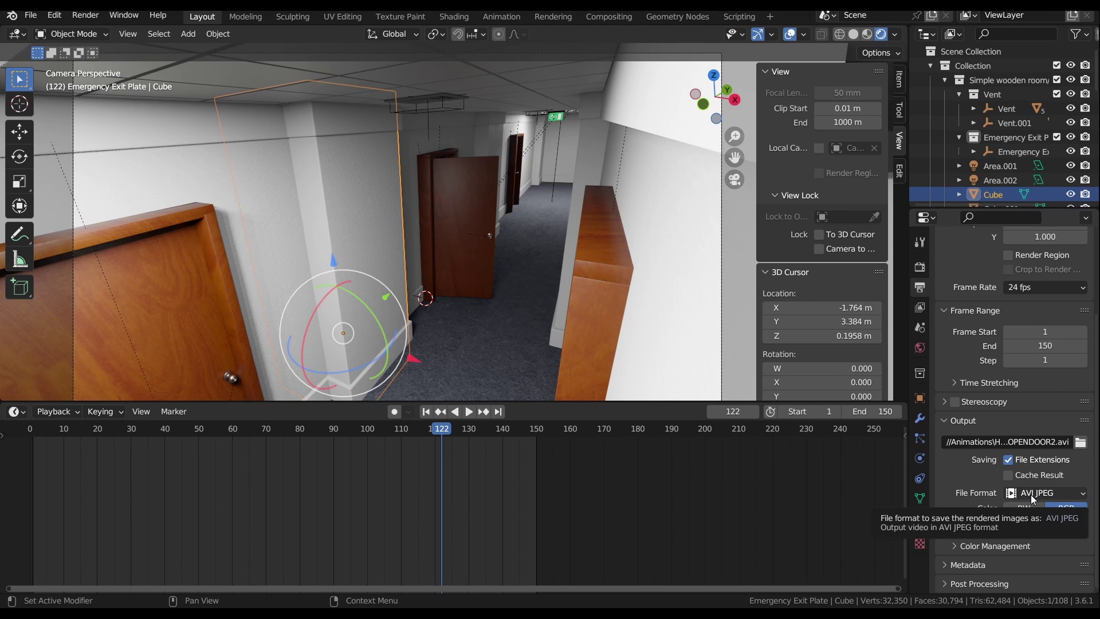
left_click(1030, 495)
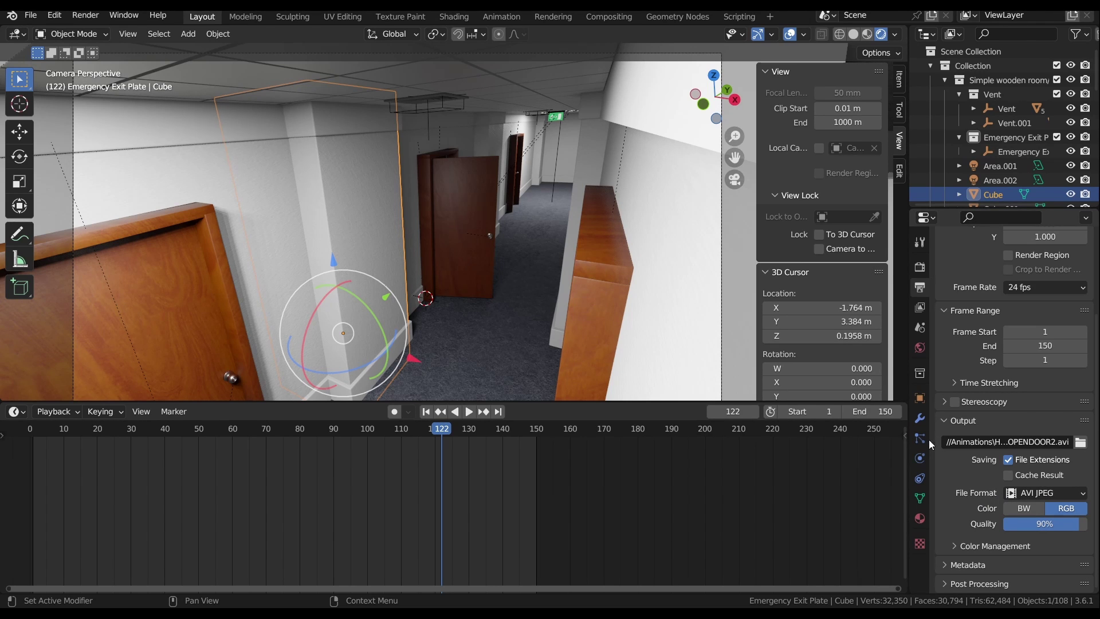
- Open the Render menu to render the hallway animation
left_click(90, 17)
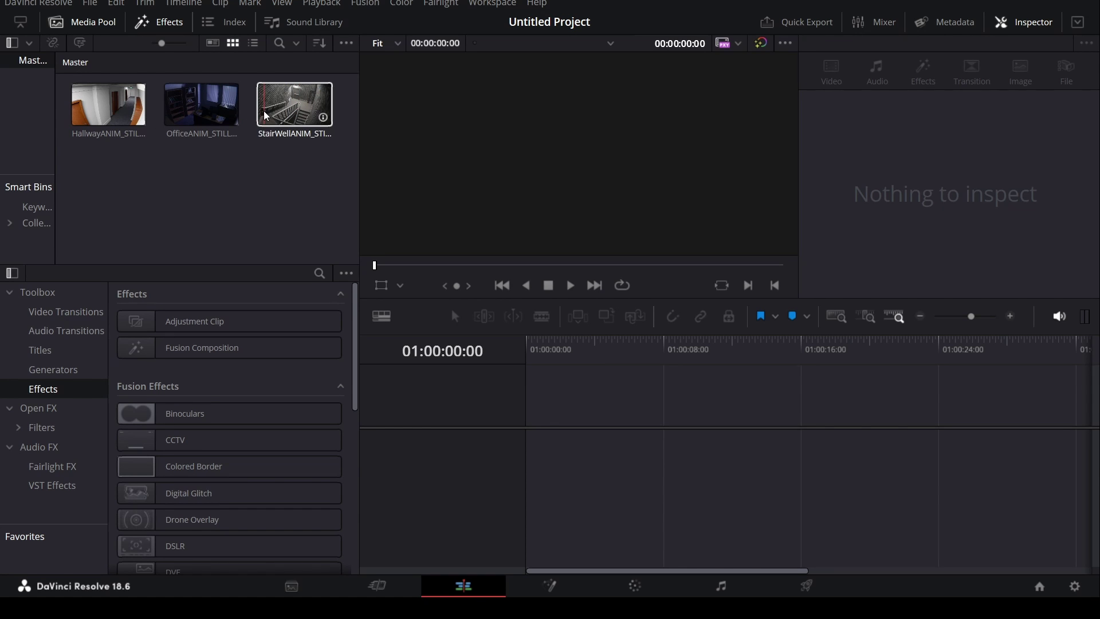
- Drag StairWellANIM_STILL.avi onto a new timeline's V1 track and select the clip
left_click_drag(297, 113, 534, 448)
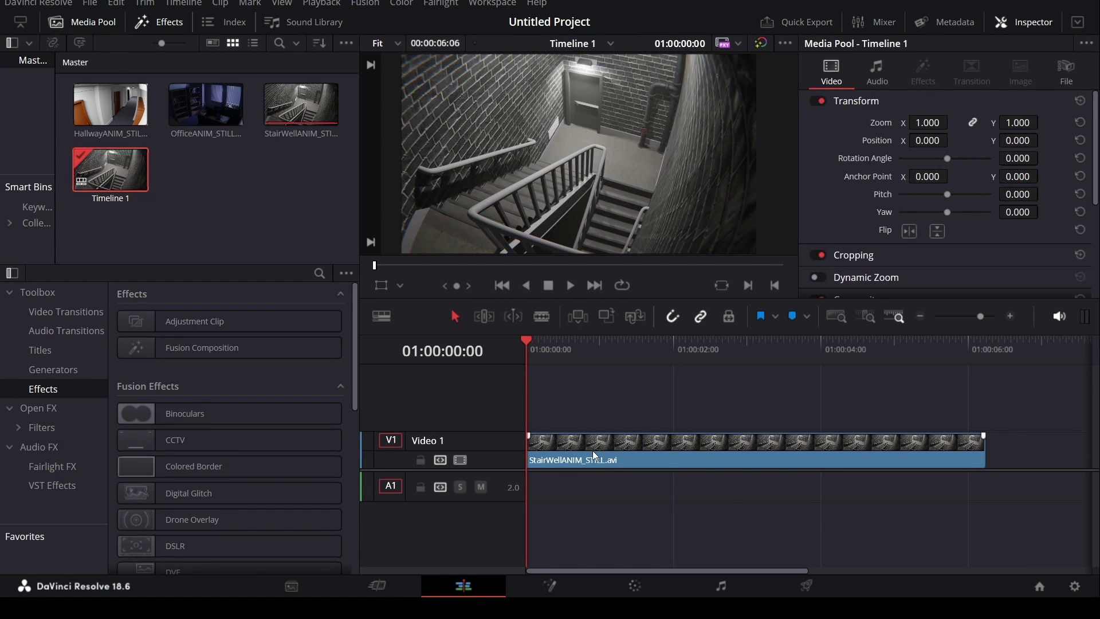
left_click(618, 442)
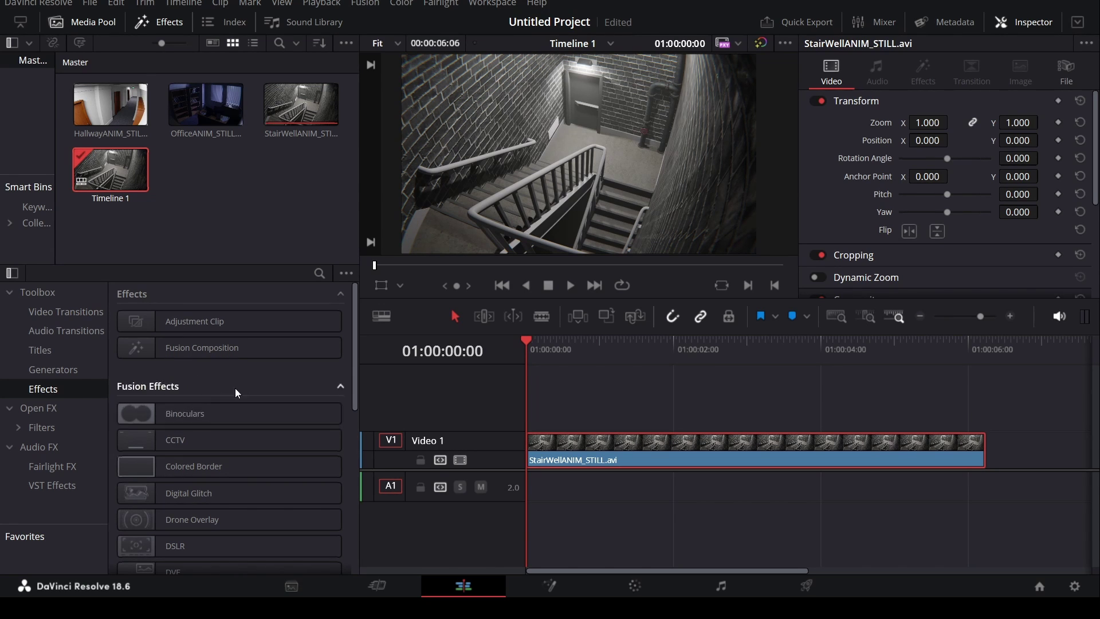
- Apply the Fusion CCTV effect to the StairWell clip and preview it in an enlarged viewer
scroll(211, 390, "down", 1)
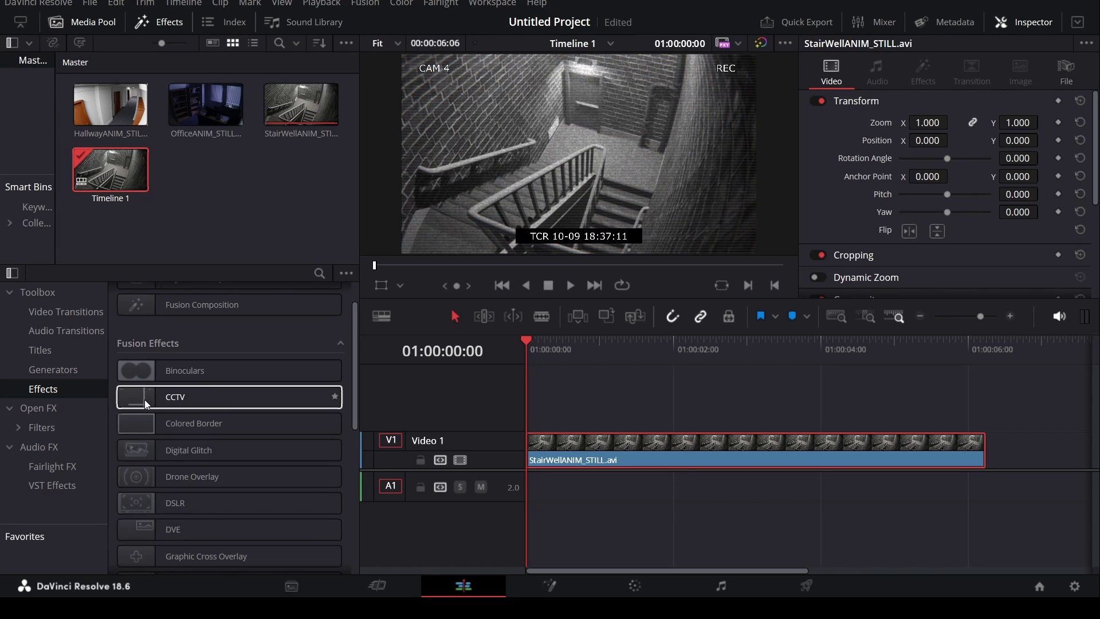
left_click_drag(146, 400, 568, 447)
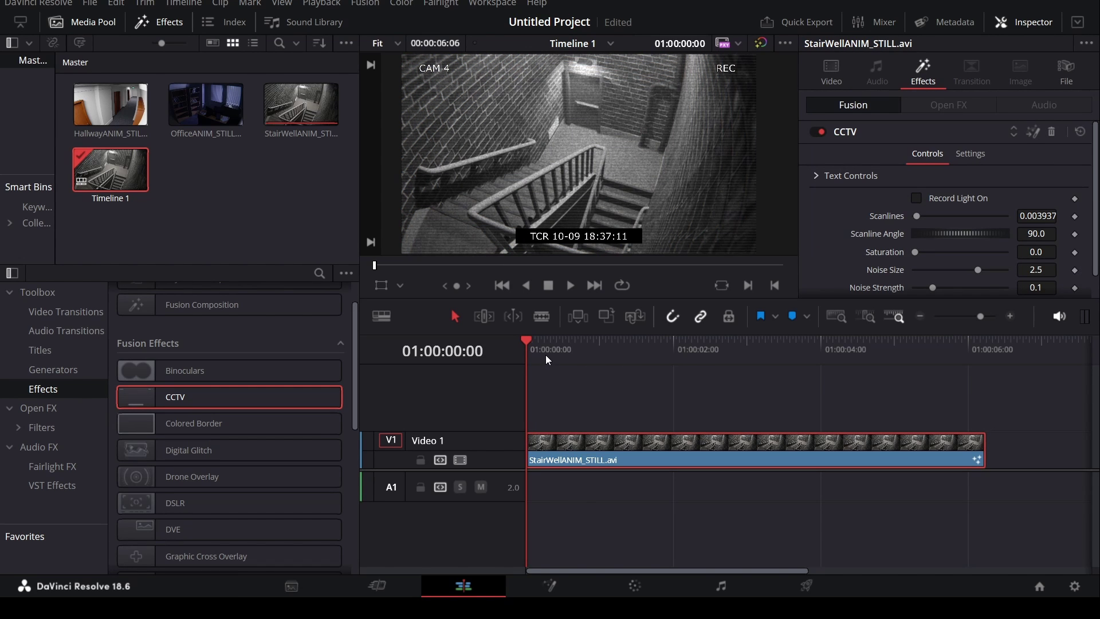
key("space")
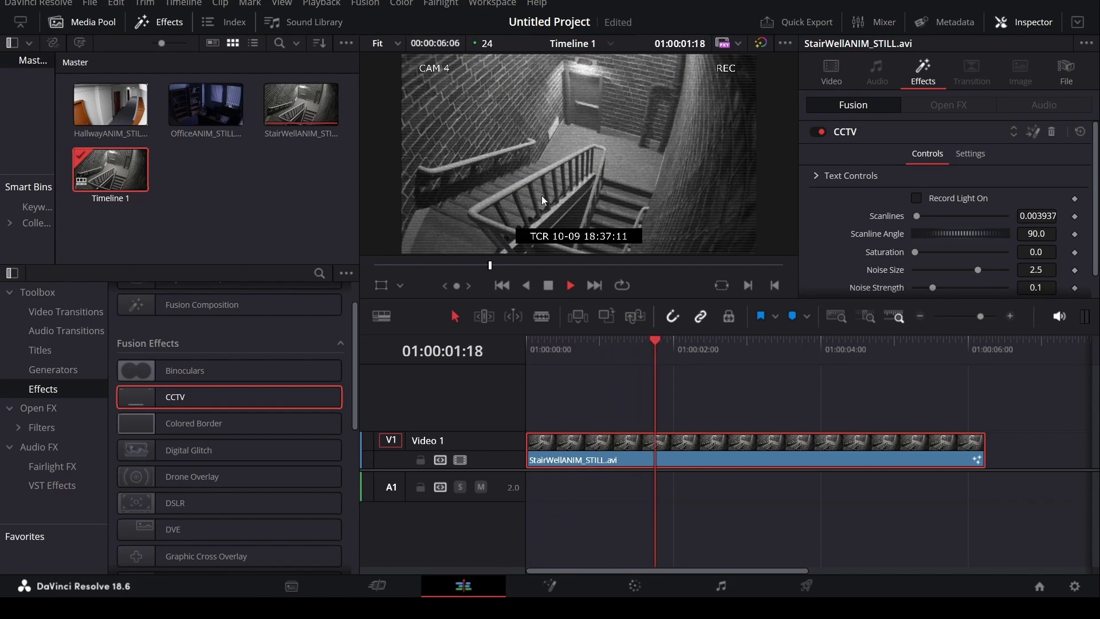
key("space")
left_click_drag(922, 295, 922, 314)
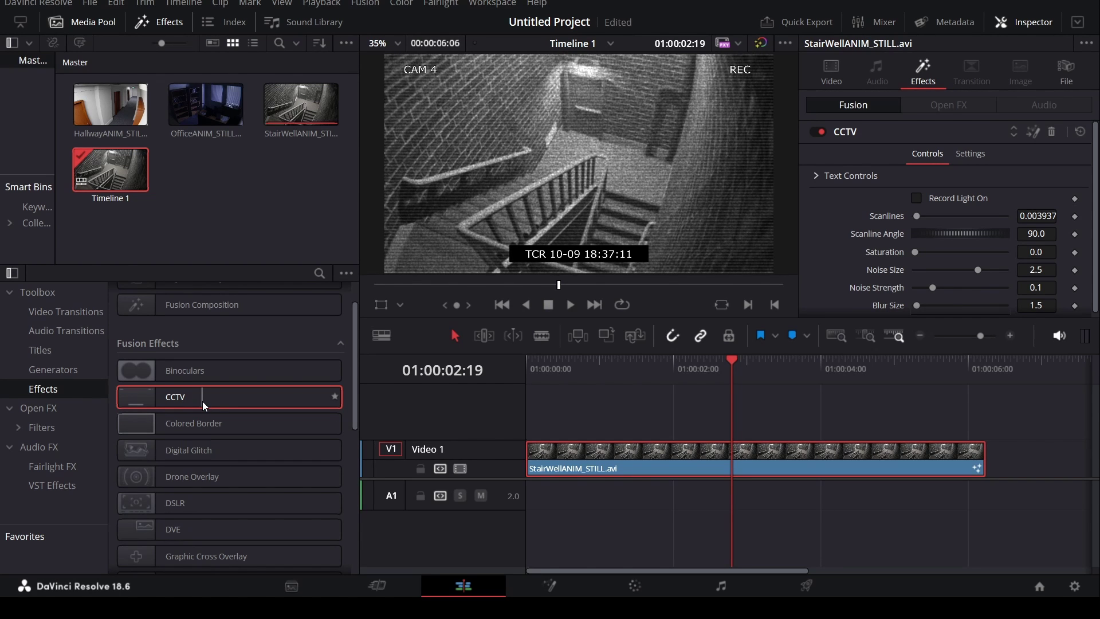
left_click_drag(843, 314, 843, 326)
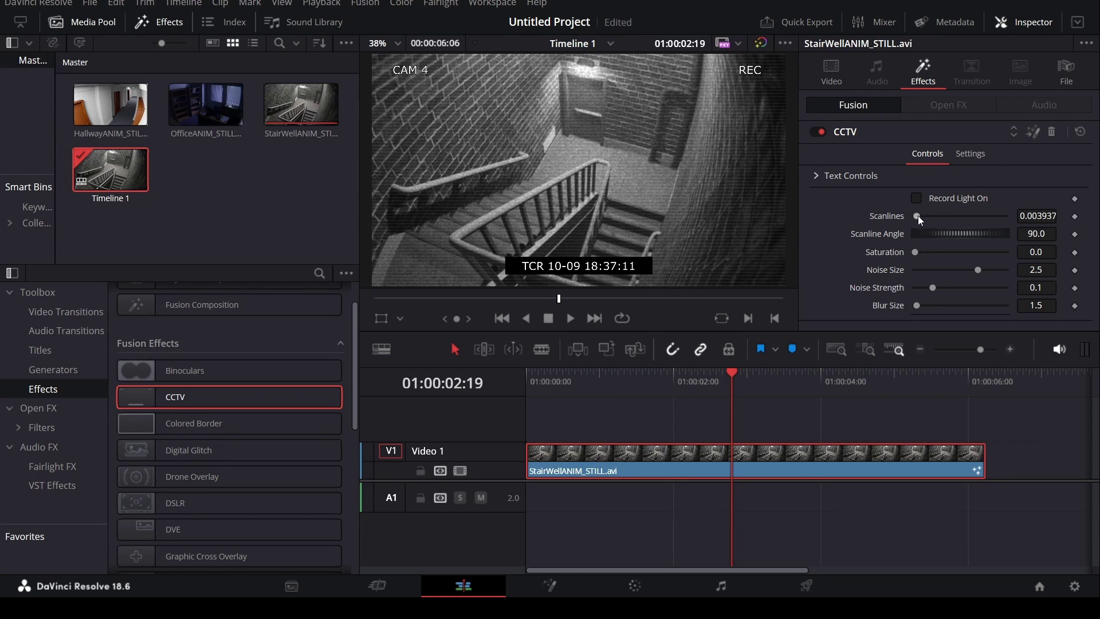
- Strengthen the CCTV scanlines, adjust saturation, shrink noise size, and review the text settings
mouse_move(917, 215)
left_mouse_down()
mouse_move(940, 215)
mouse_move(919, 214)
left_mouse_up()
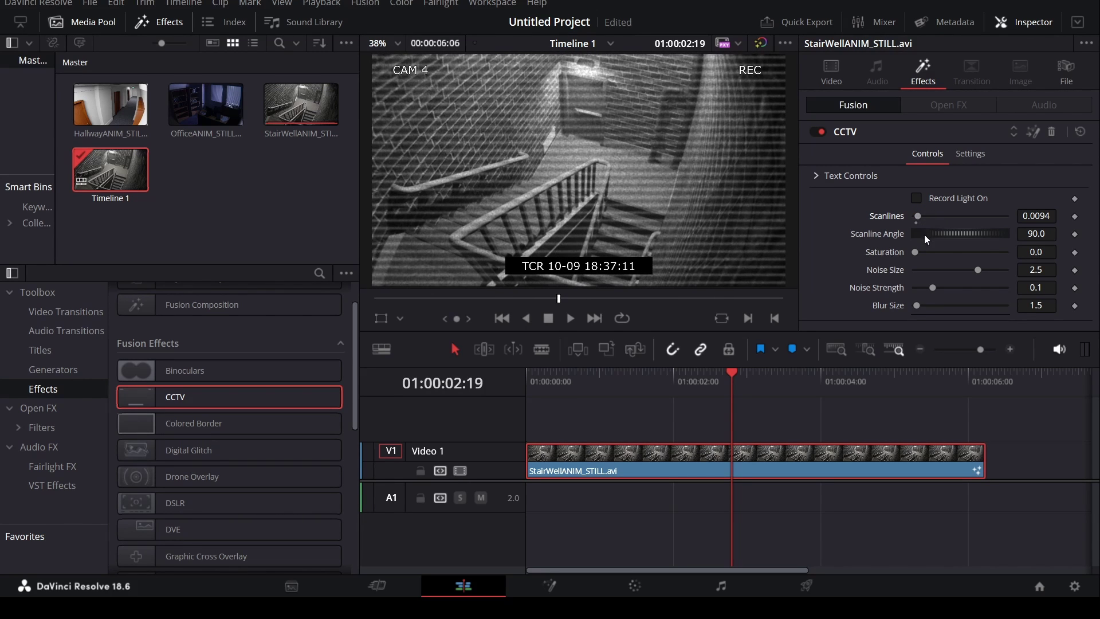
left_click_drag(916, 252, 955, 268)
left_click(942, 252)
left_click(826, 176)
scroll(865, 212, "down", 5)
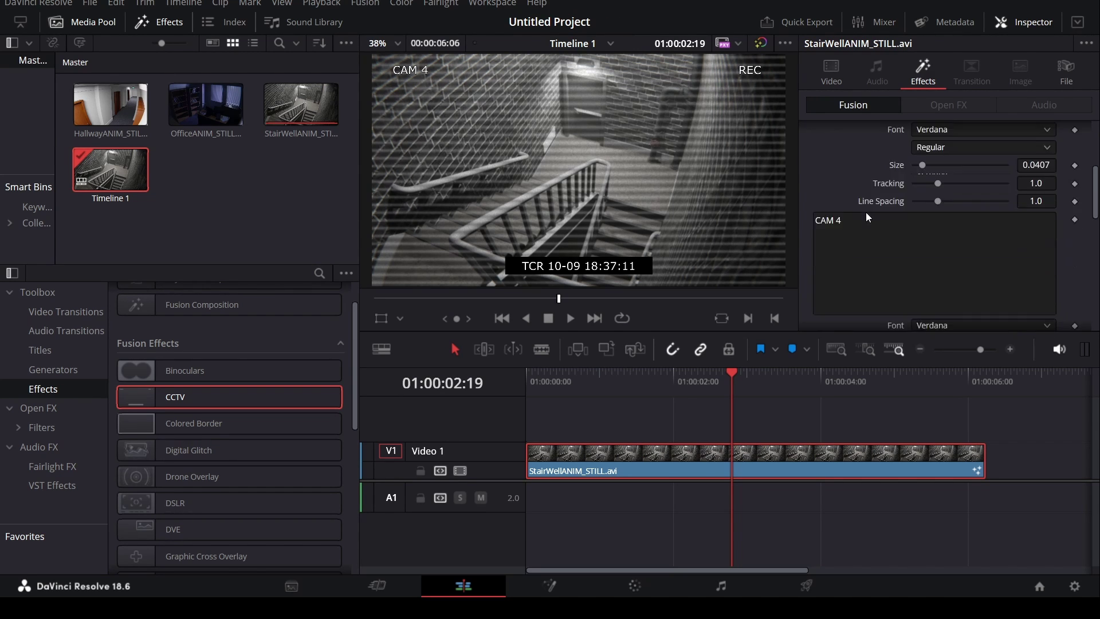
scroll(865, 212, "down", 3)
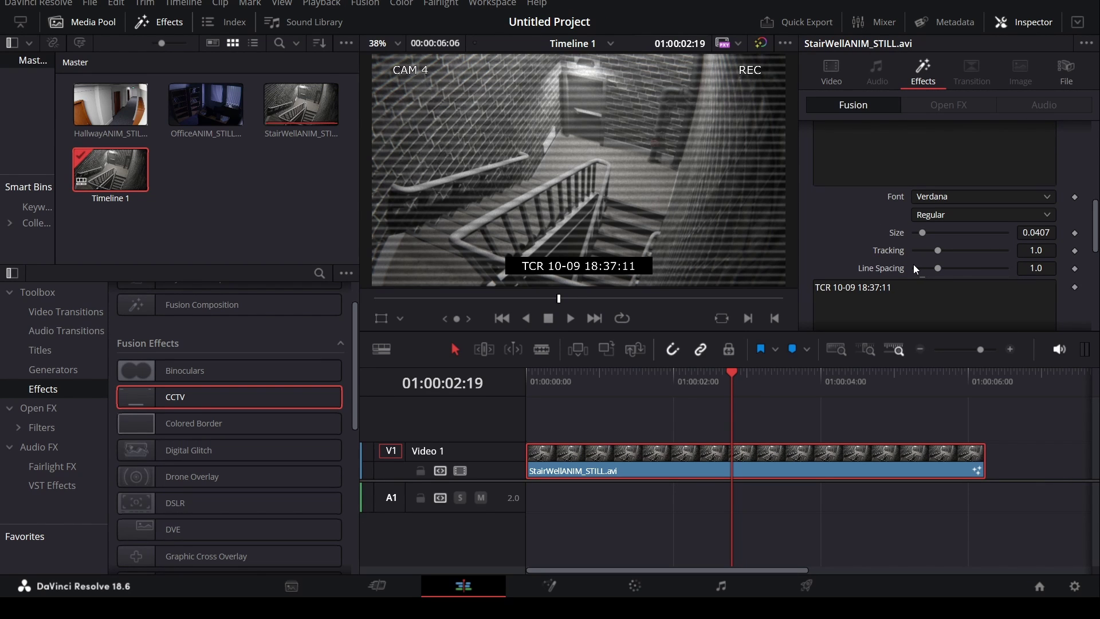
scroll(913, 268, "up", 8)
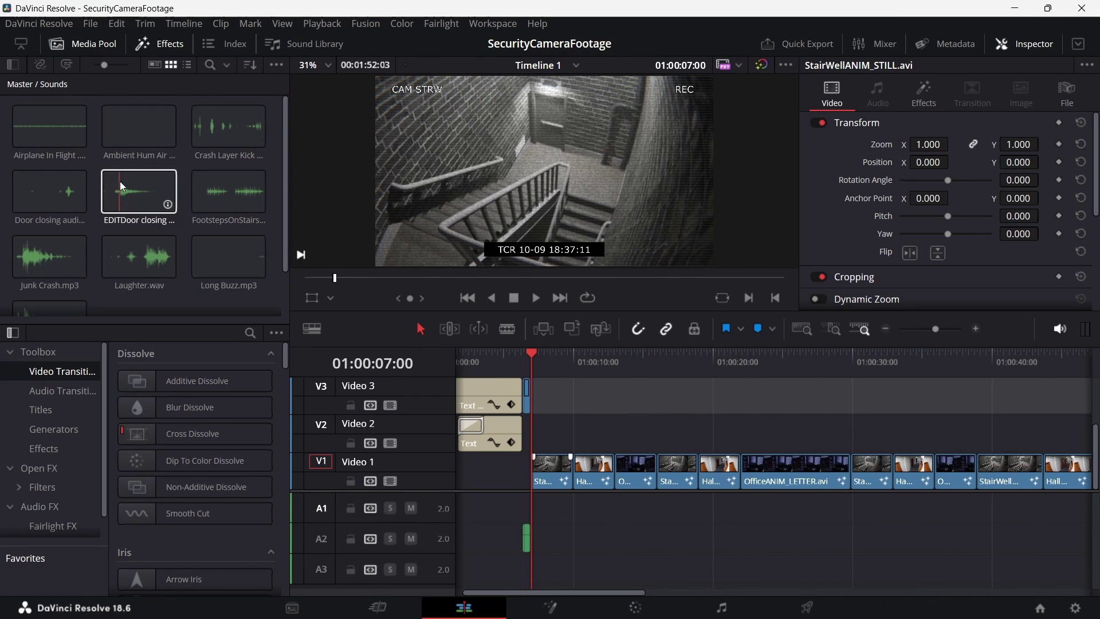
- Drag Long Buzz.mp3 onto track A1 and play it under the footage
scroll(143, 200, "down", 2)
left_click_drag(229, 203, 533, 513)
key("space")
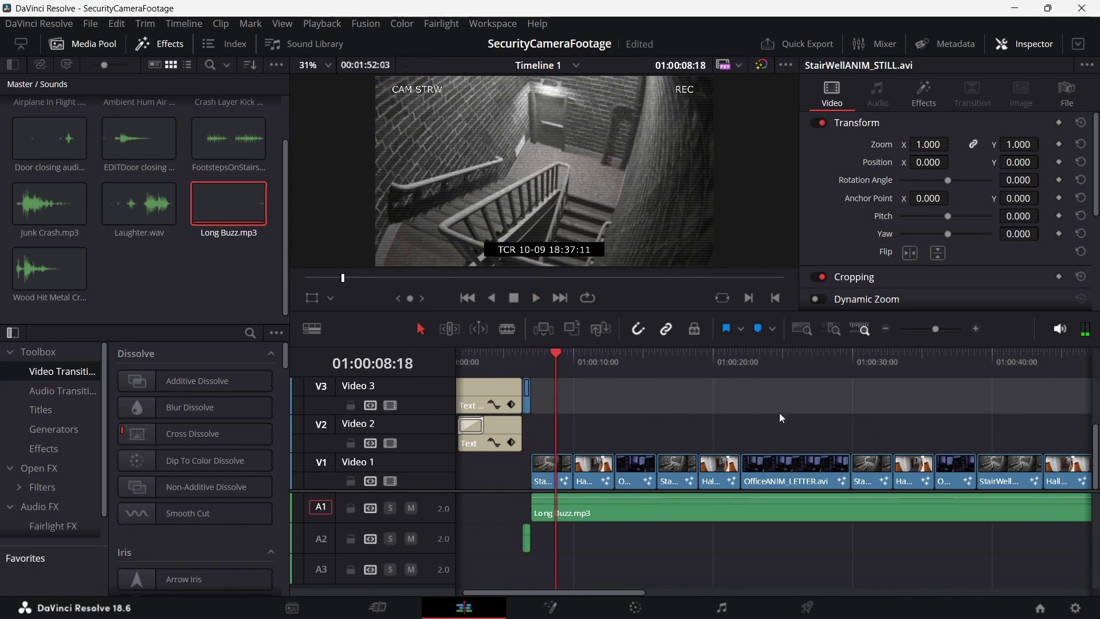